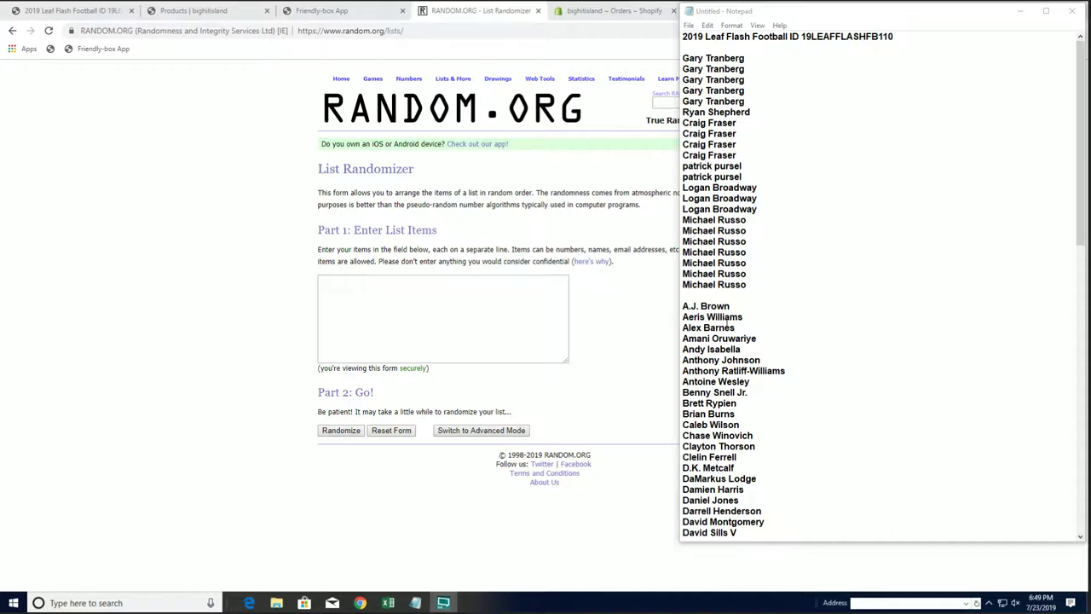
left_click_drag(751, 286, 682, 56)
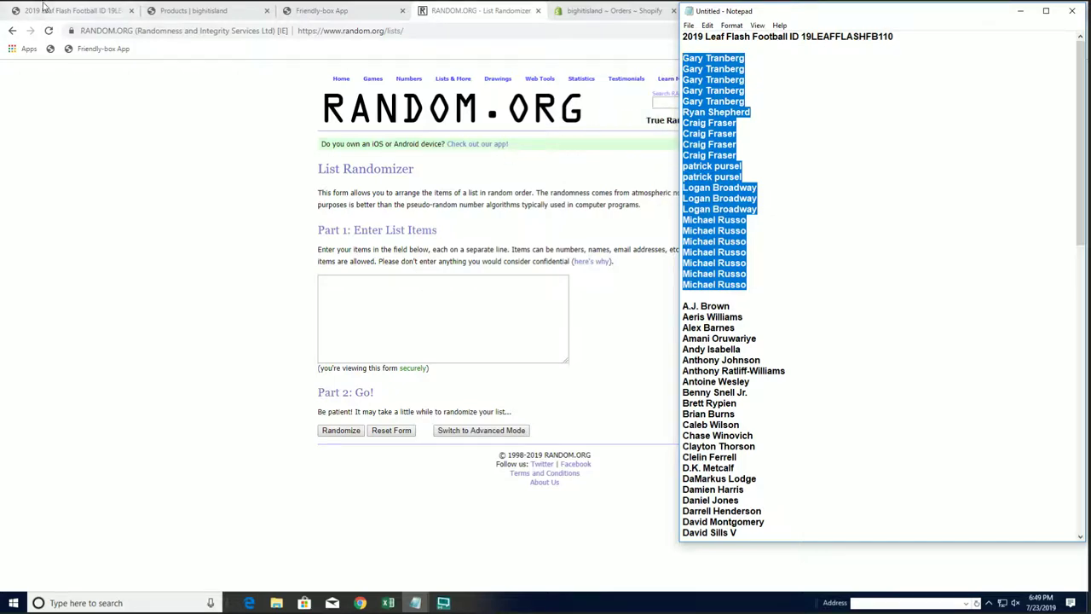
left_click(73, 10)
scroll(652, 272, "up", 15)
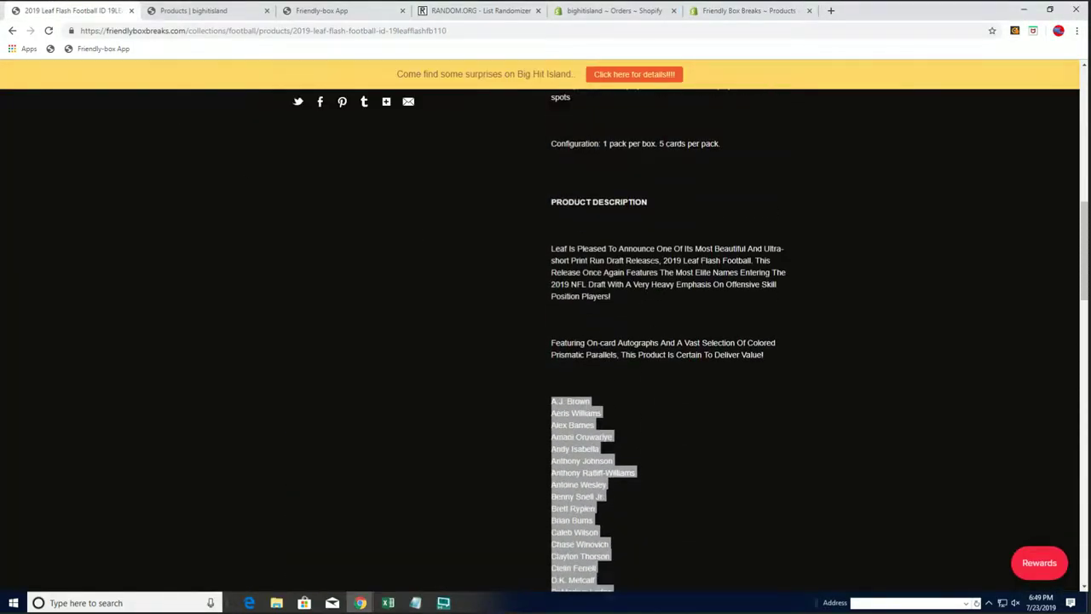
left_click(653, 260)
scroll(651, 252, "up", 3)
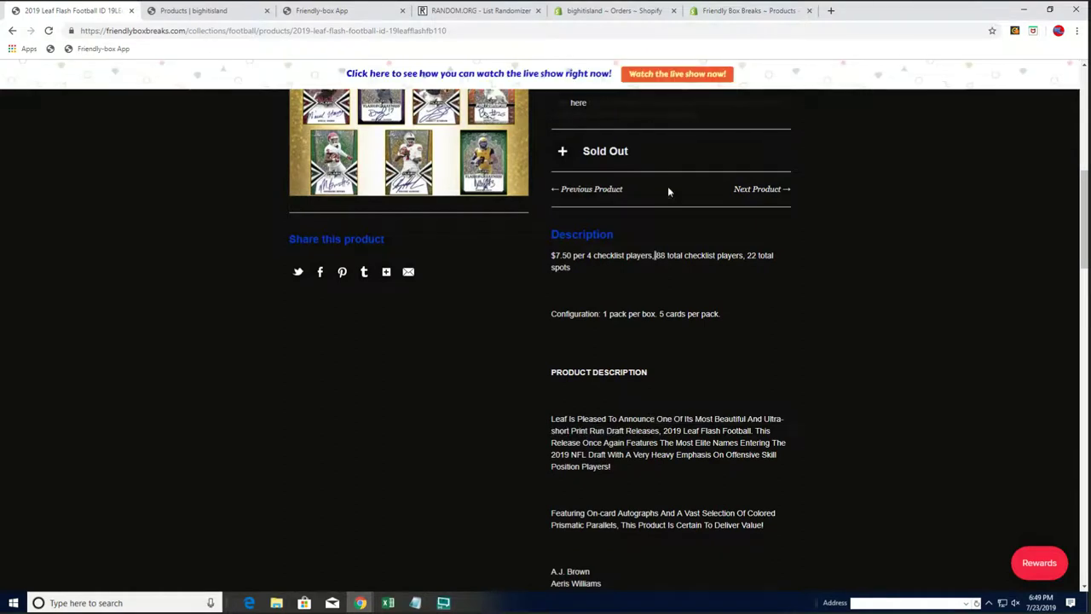
left_click(494, 11)
Paste the 88 owner names into the list box, randomize them, and zoom the page in.
left_click(422, 298)
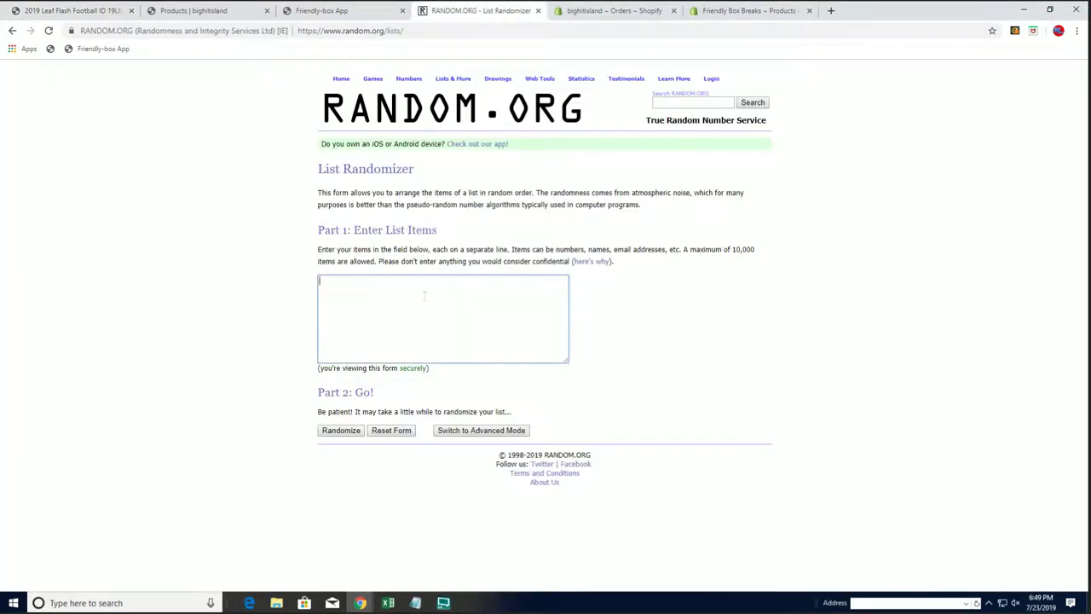
key("ctrl+v")
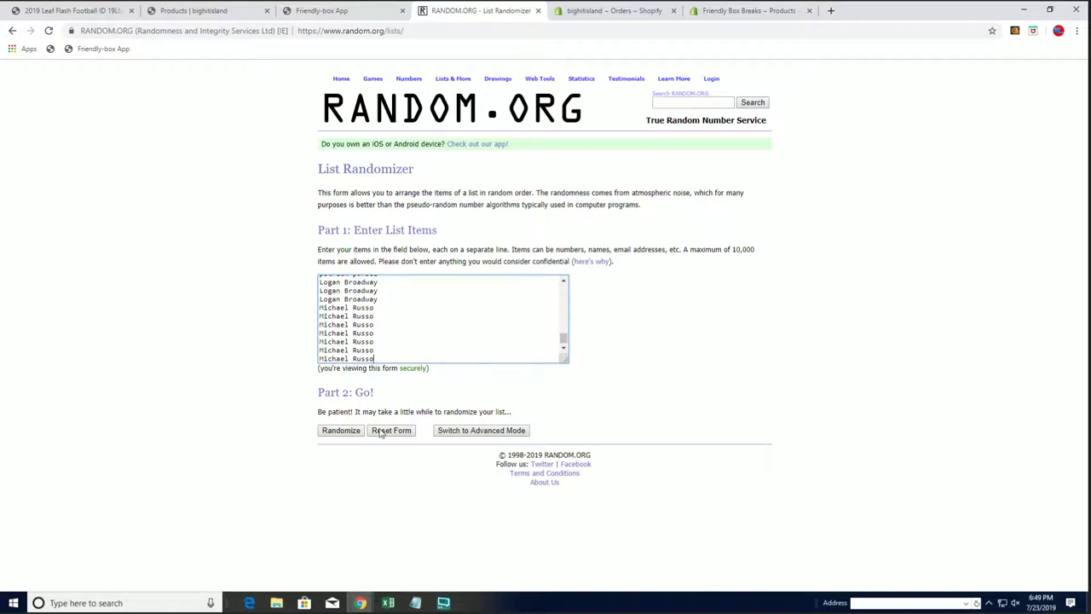
left_click(352, 431)
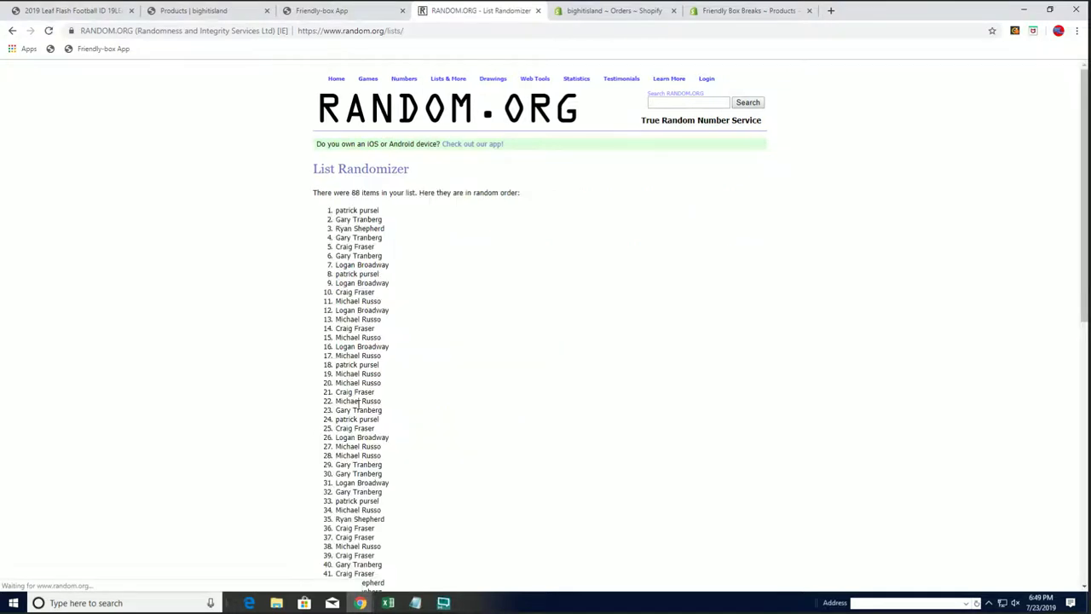
key("ctrl+plus")
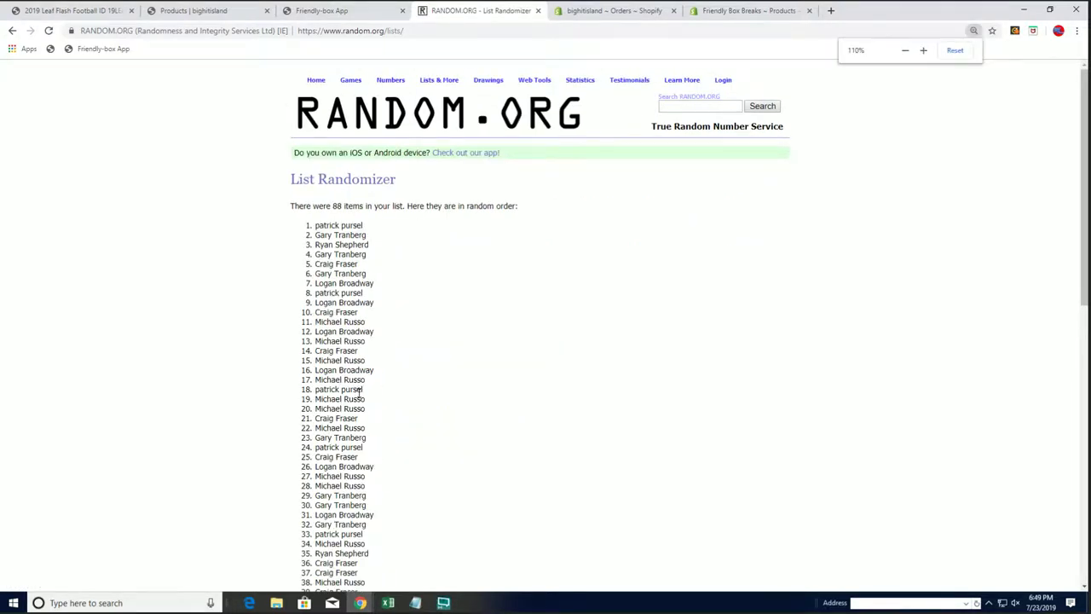
key("ctrl+plus")
key("ctrl+plus")
key("ctrl+plus")
scroll(359, 397, "down", 15)
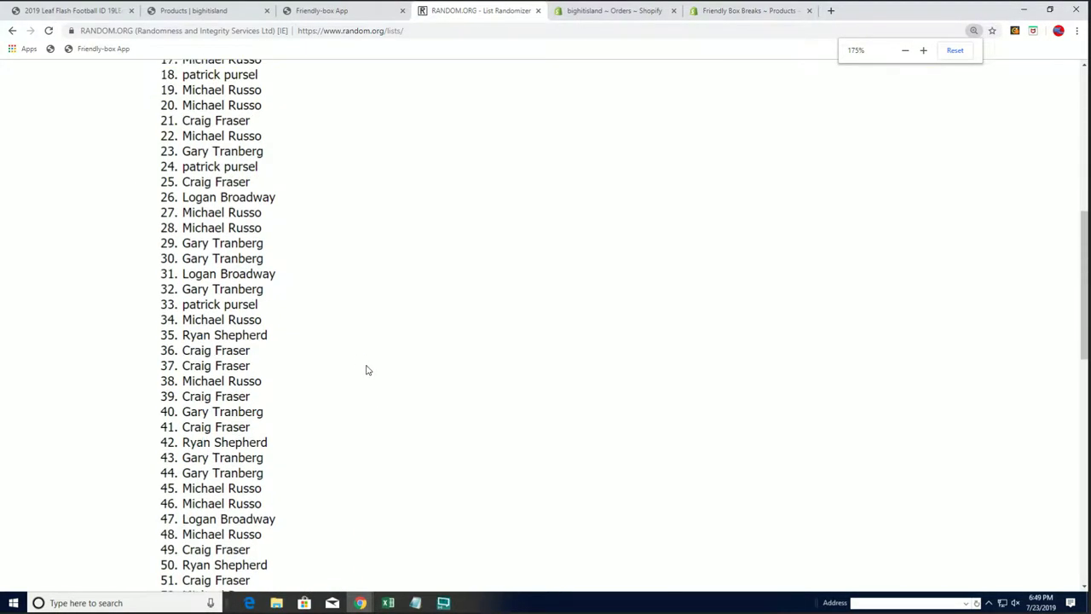
left_click(193, 472)
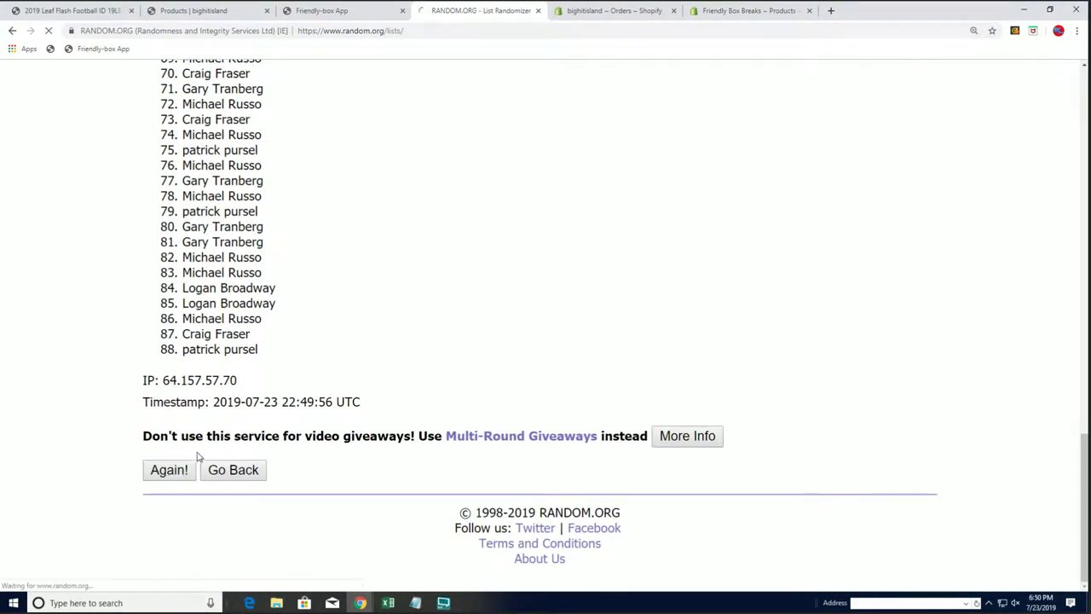
scroll(192, 417, "down", 15)
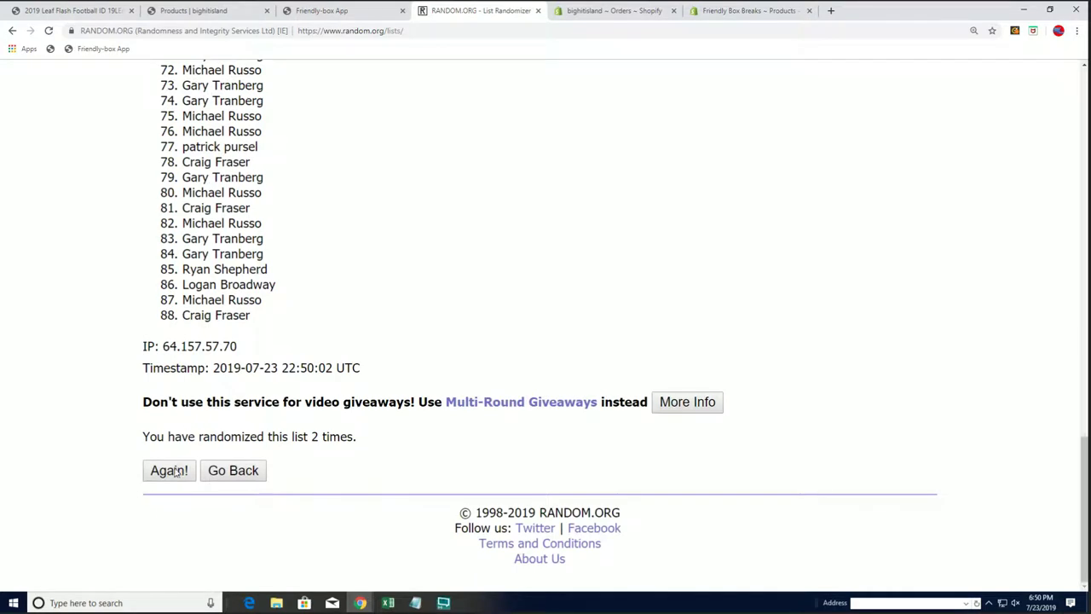
scroll(183, 443, "down", 15)
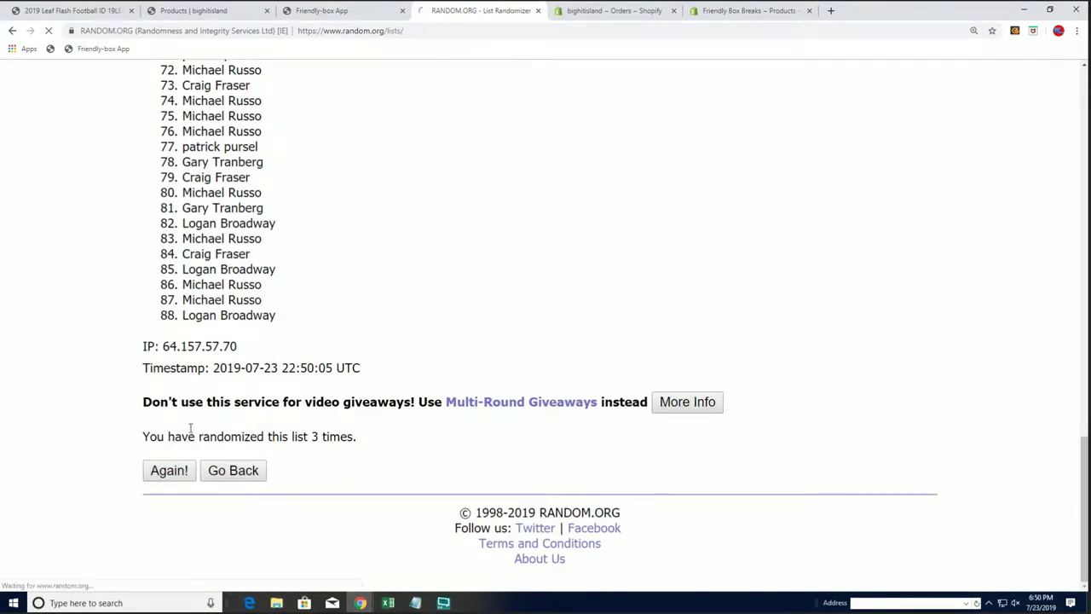
scroll(187, 426, "down", 15)
scroll(175, 408, "down", 1)
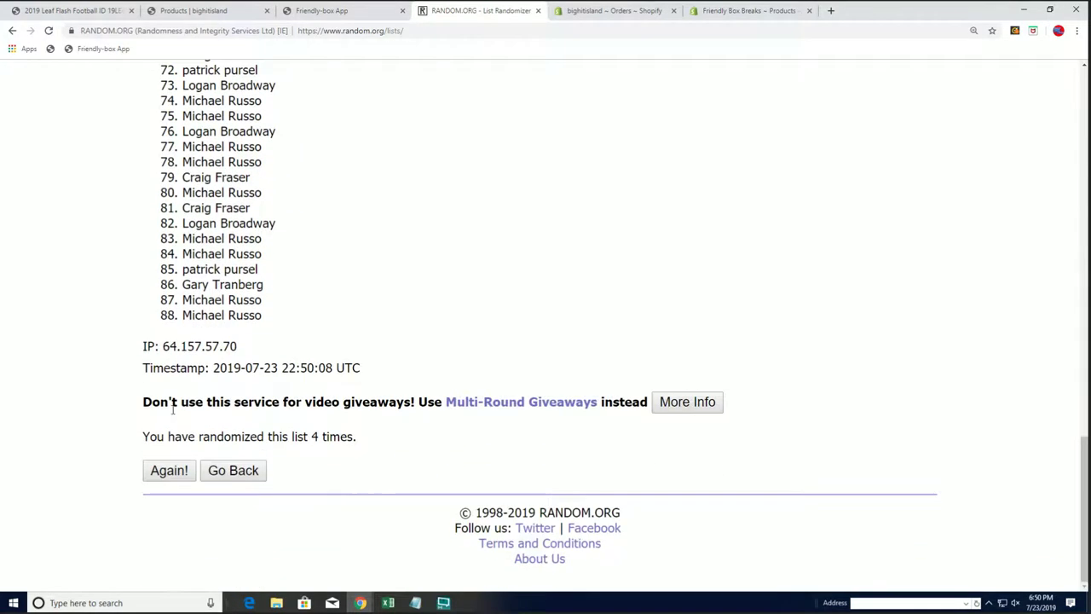
left_click(169, 470)
scroll(181, 407, "down", 11)
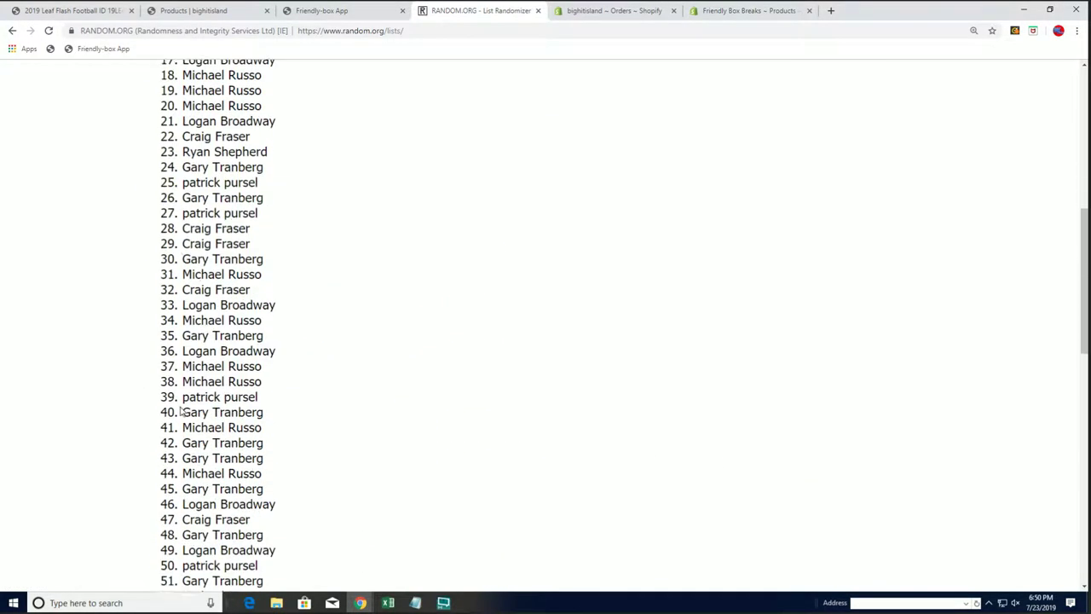
scroll(181, 407, "down", 4)
left_click(173, 470)
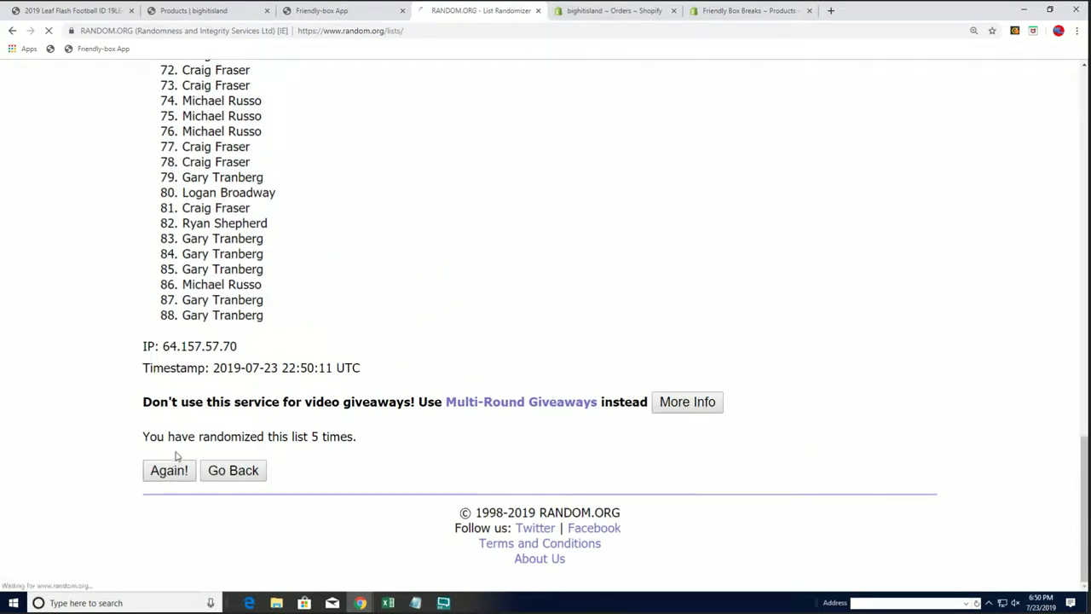
scroll(176, 418, "down", 15)
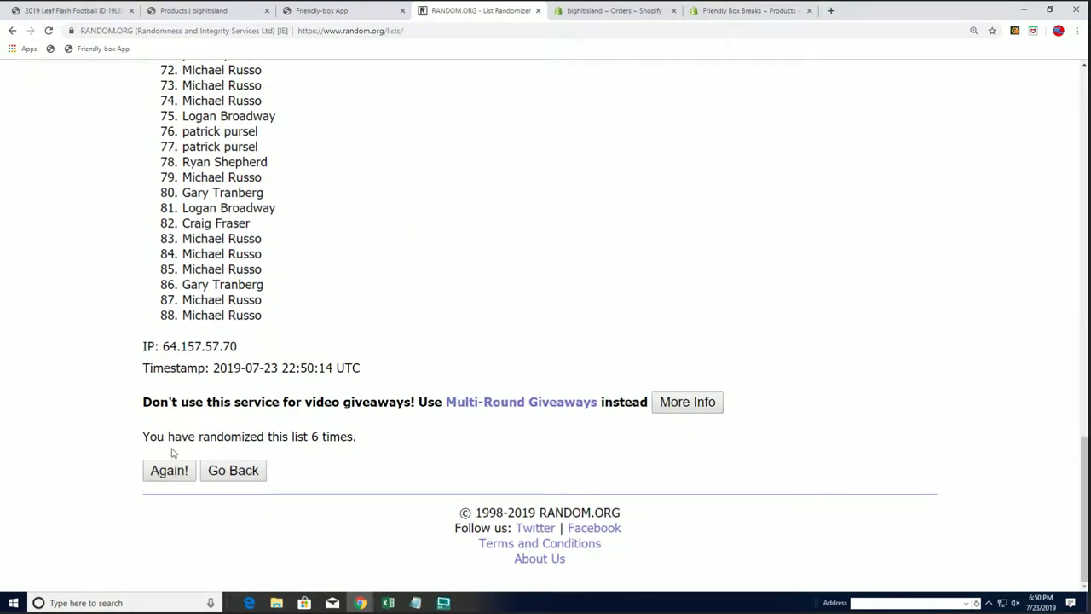
left_click(173, 470)
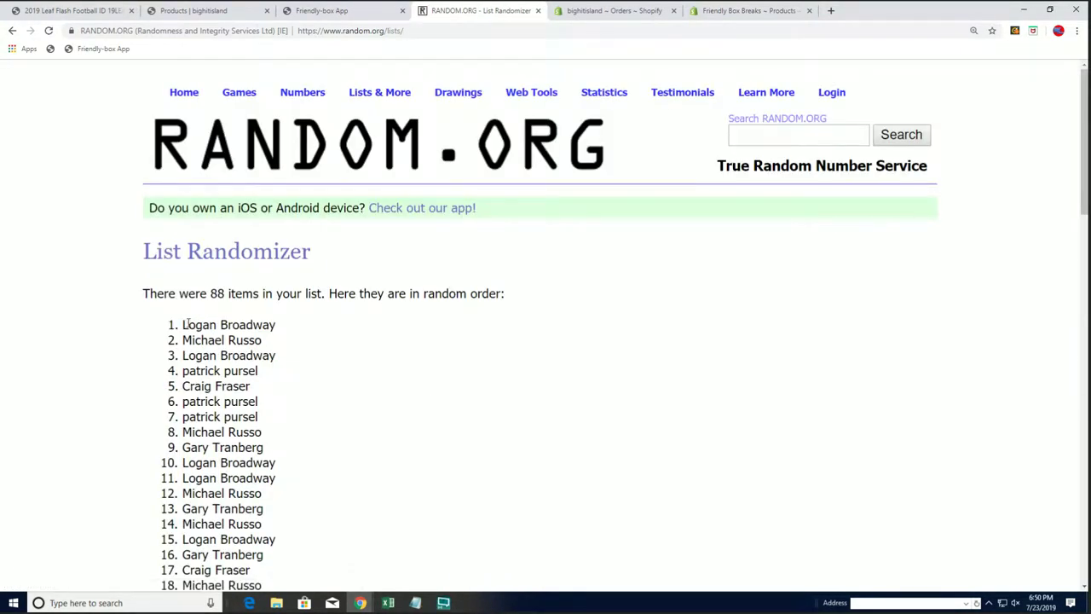
Copy the shuffled owner names and paste them as plain text into Book48 cell A2.
left_click_drag(183, 325, 287, 480)
right_click(249, 465)
left_click(265, 475)
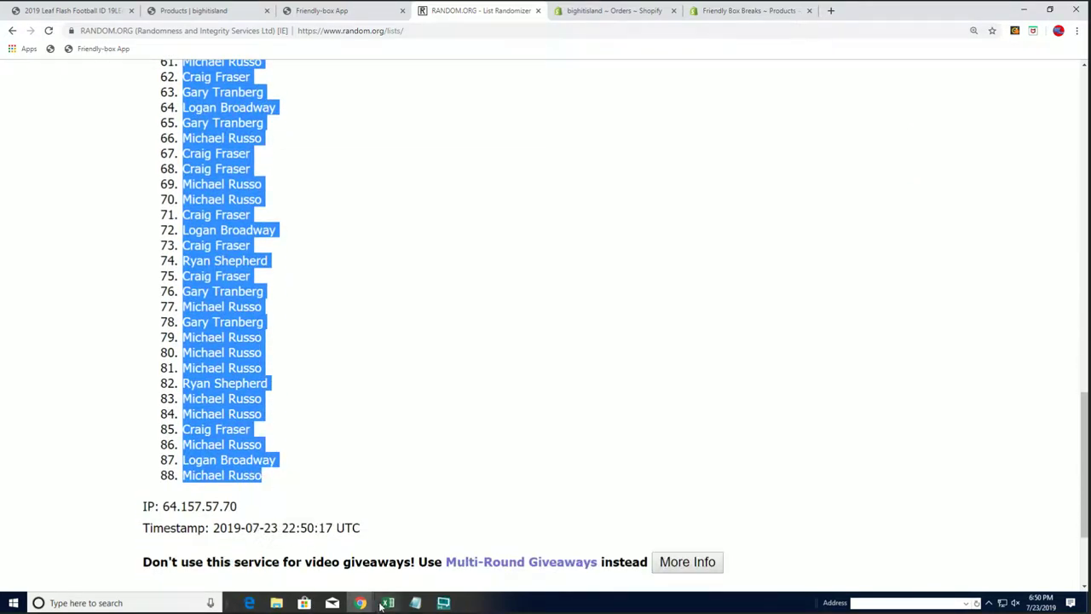
left_click(388, 603)
left_click(480, 546)
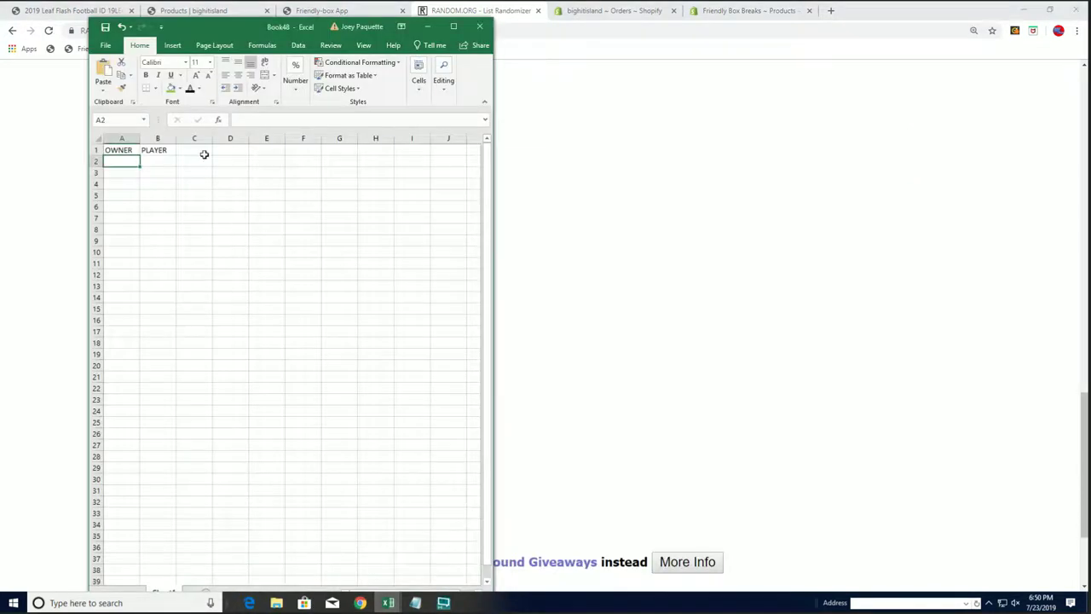
right_click(130, 159)
left_click(153, 222)
left_click(113, 160)
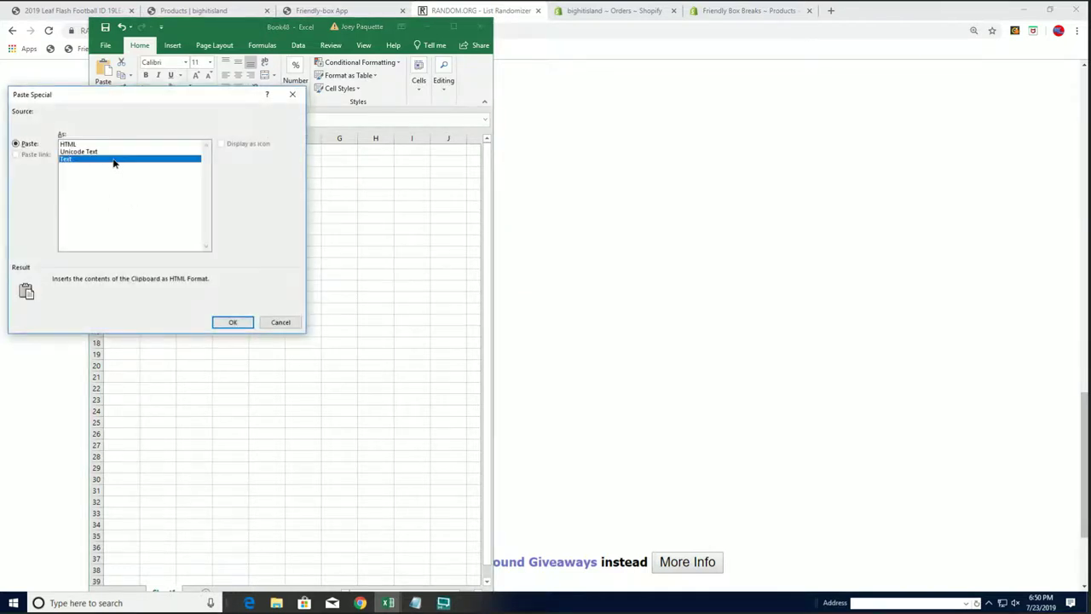
double_click(114, 161)
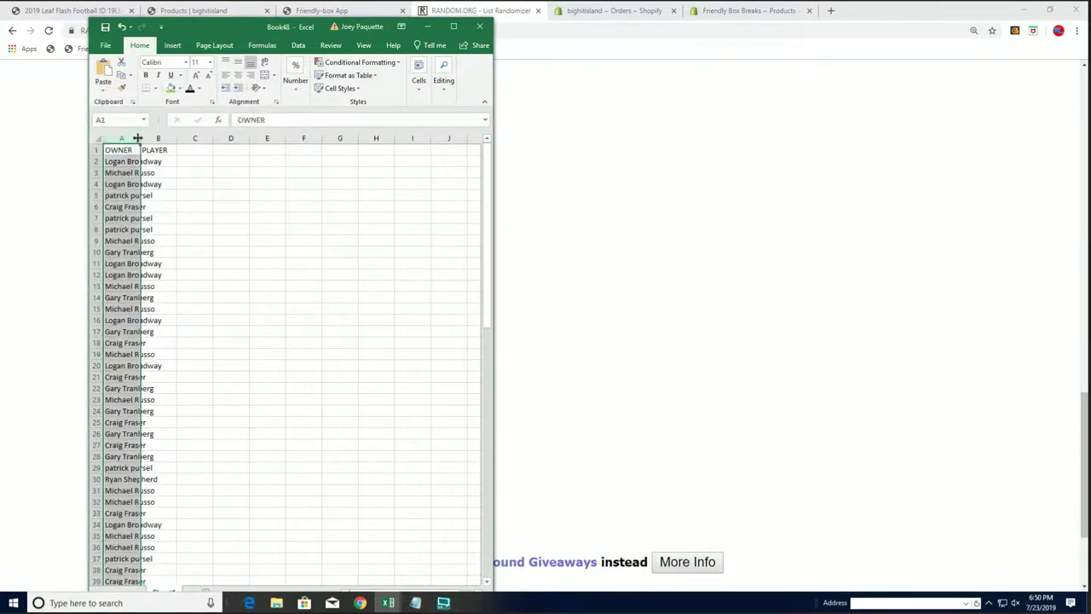
Autofit column A to the longest owner name and return to the randomizer results.
left_click_drag(138, 138, 141, 141)
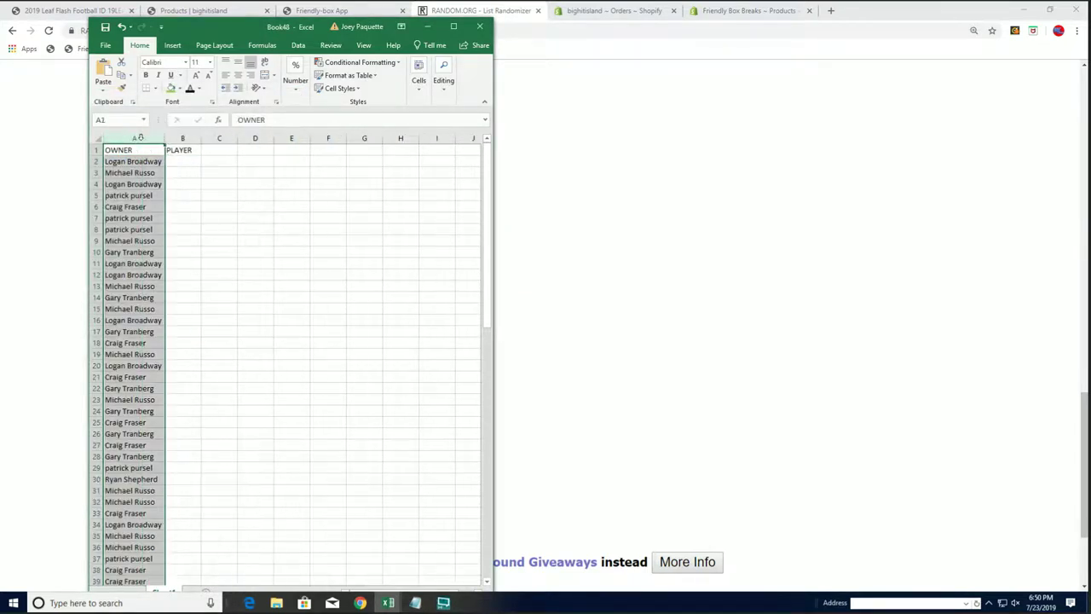
double_click(141, 139)
left_click(179, 161)
key("alt+Tab")
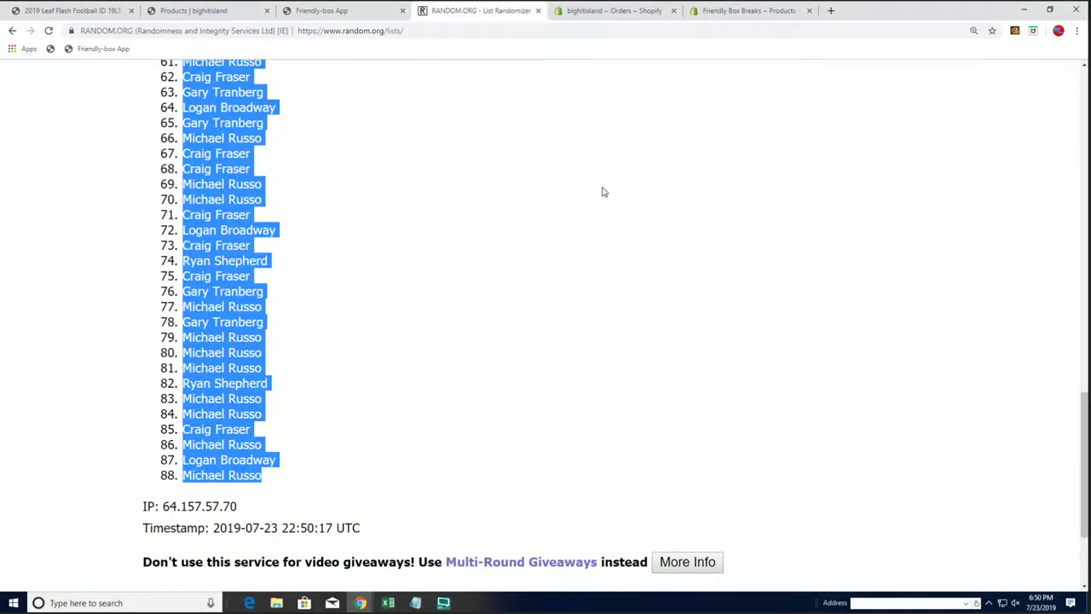
scroll(560, 180, "up", 14)
Open a blank List Randomizer form and paste the Notepad selection into its list box.
mouse_move(408, 94)
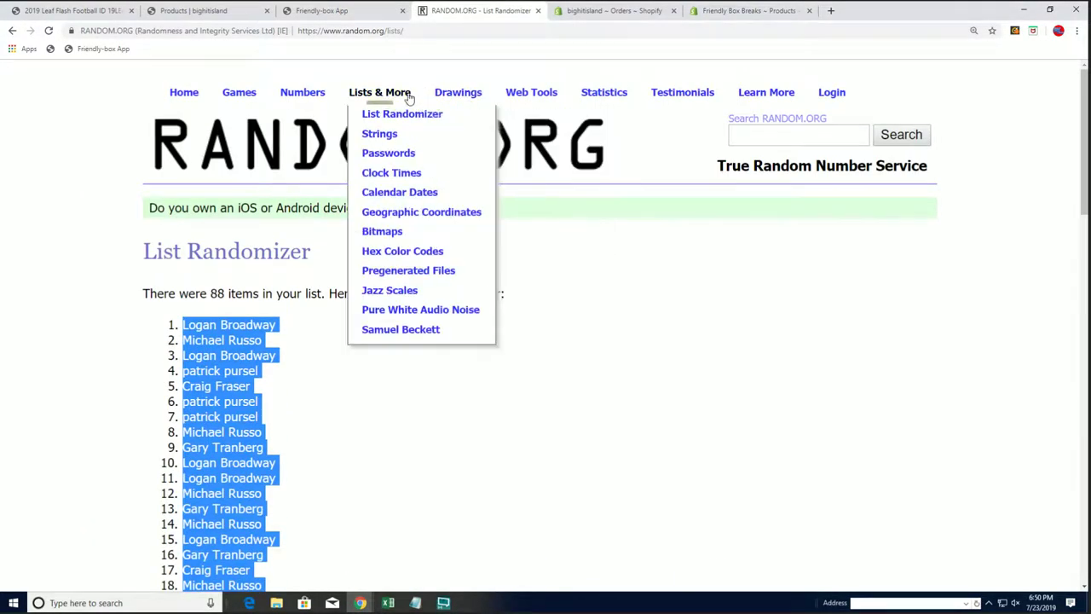
left_click(406, 114)
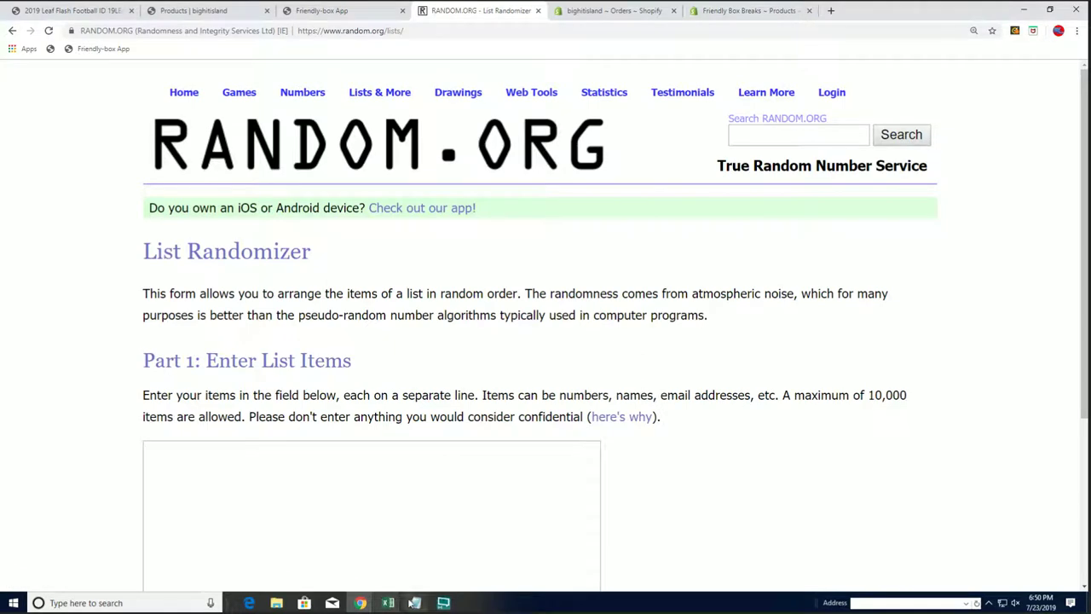
left_click(492, 541)
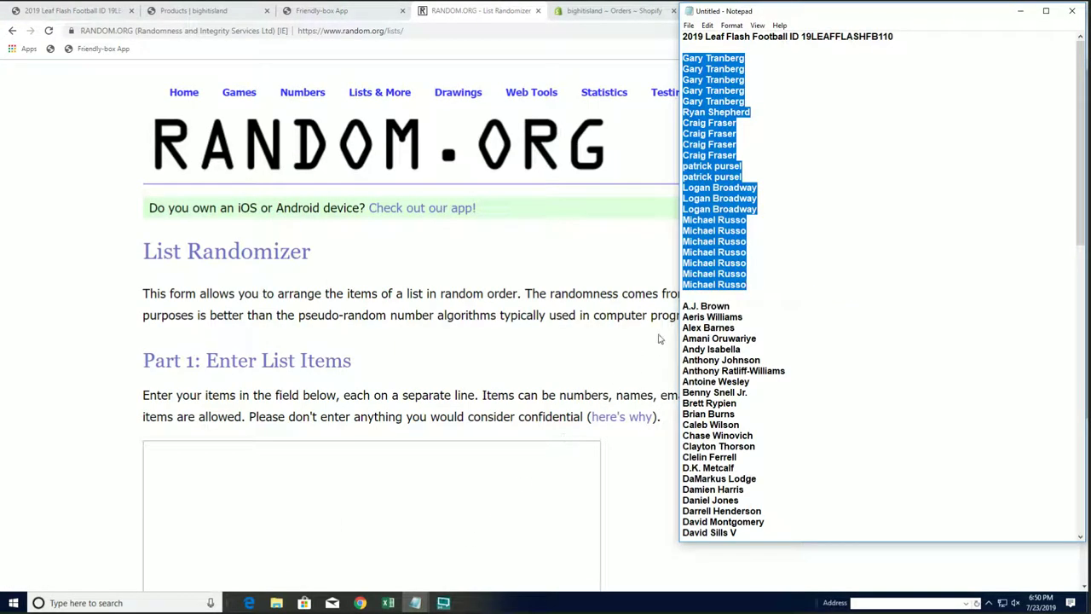
left_click_drag(684, 306, 864, 602)
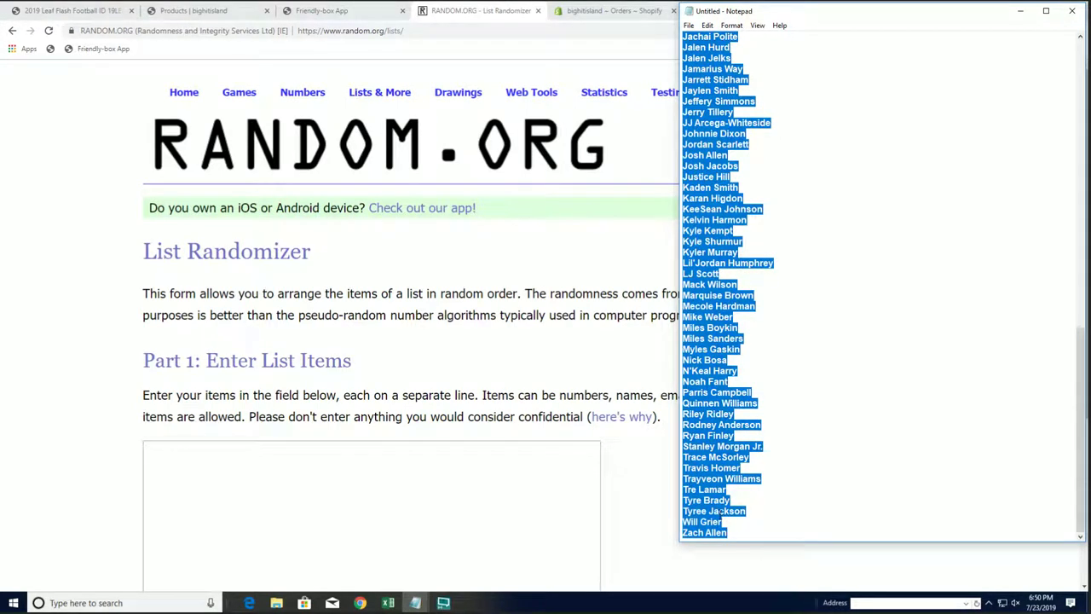
left_click(442, 448)
key("ctrl+v")
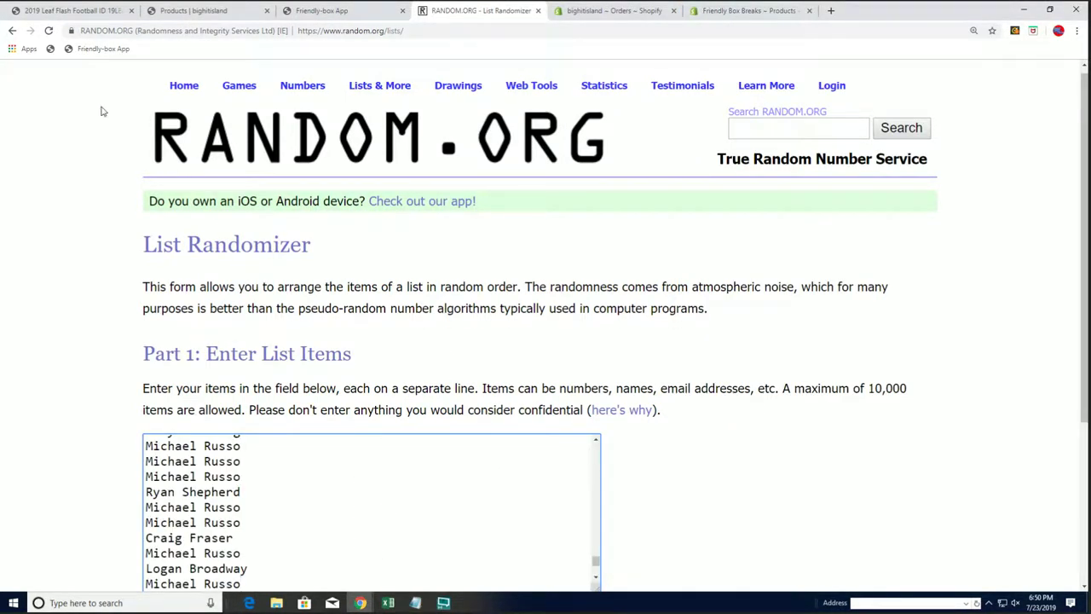
Undo the wrong paste, then copy and paste the player names A.J. Brown through Zach Allen.
right_click(327, 468)
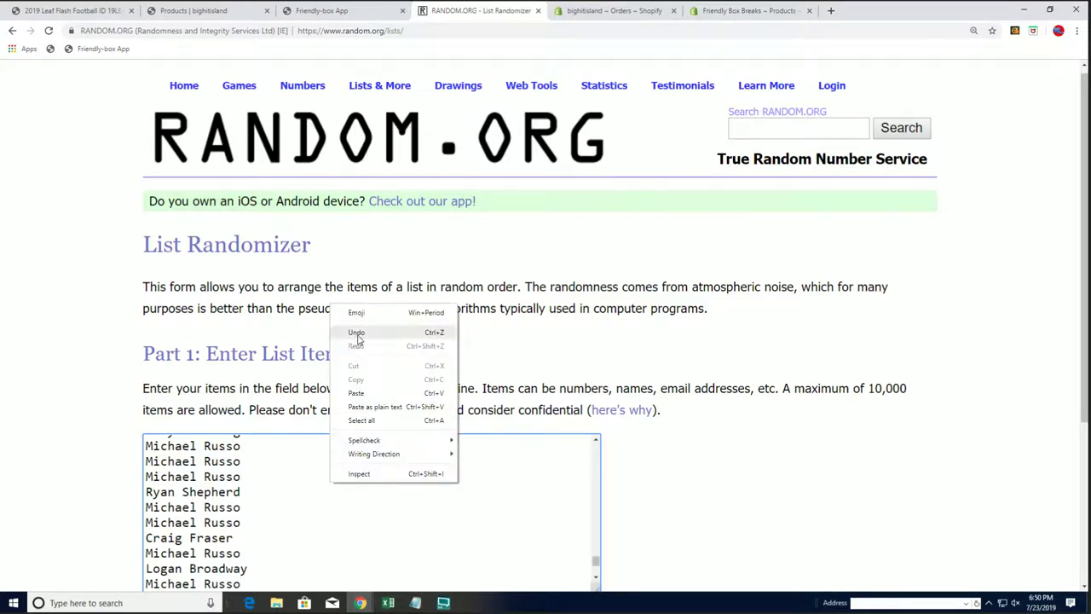
left_click(333, 446)
right_click(333, 450)
left_click(365, 302)
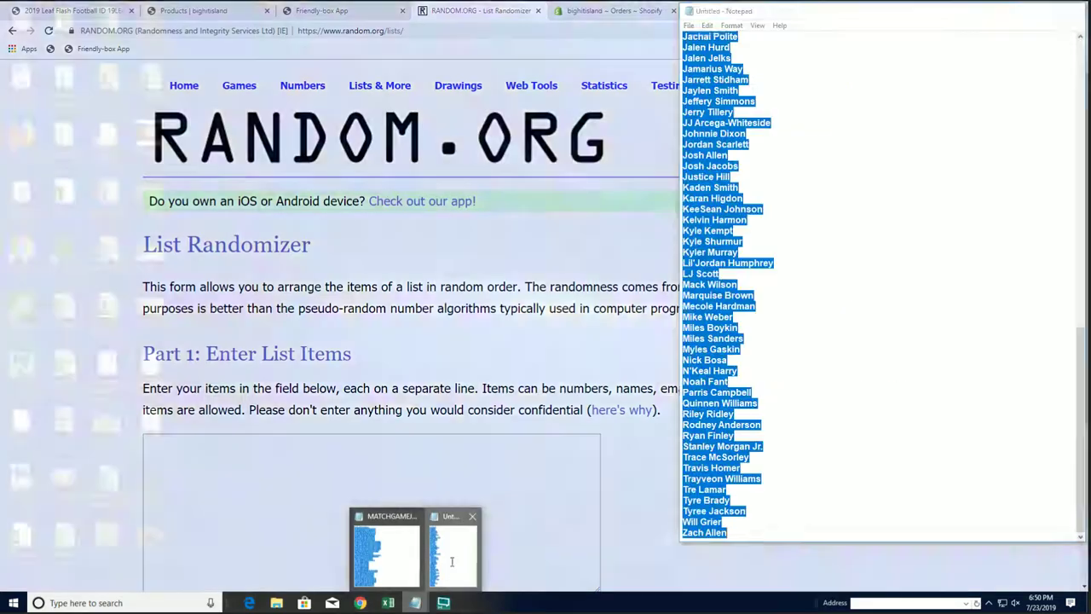
left_click(447, 554)
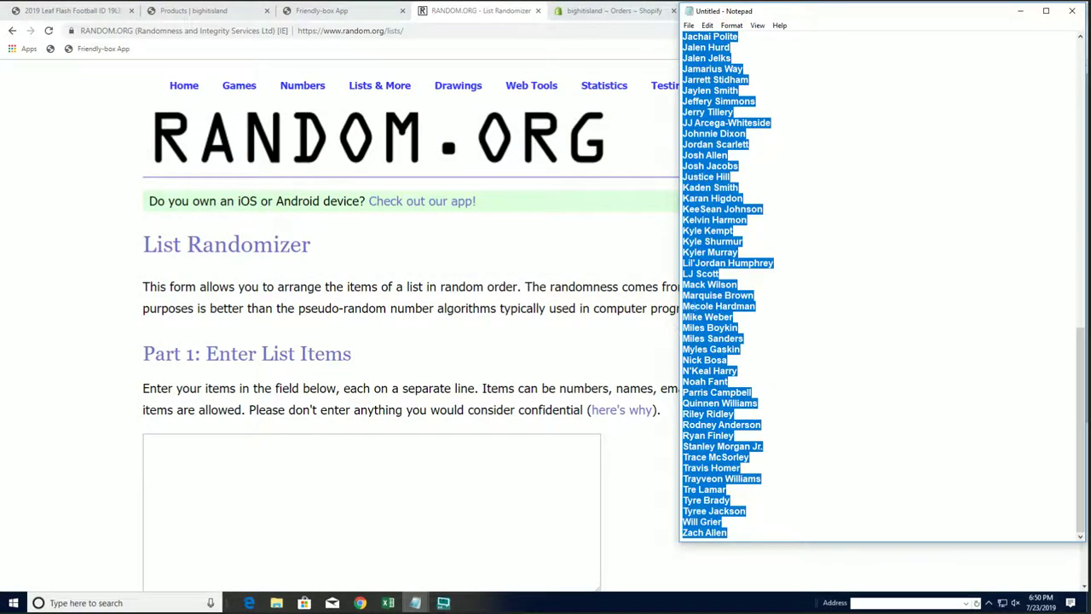
right_click(742, 304)
left_click(767, 341)
left_click(407, 450)
key("ctrl+v")
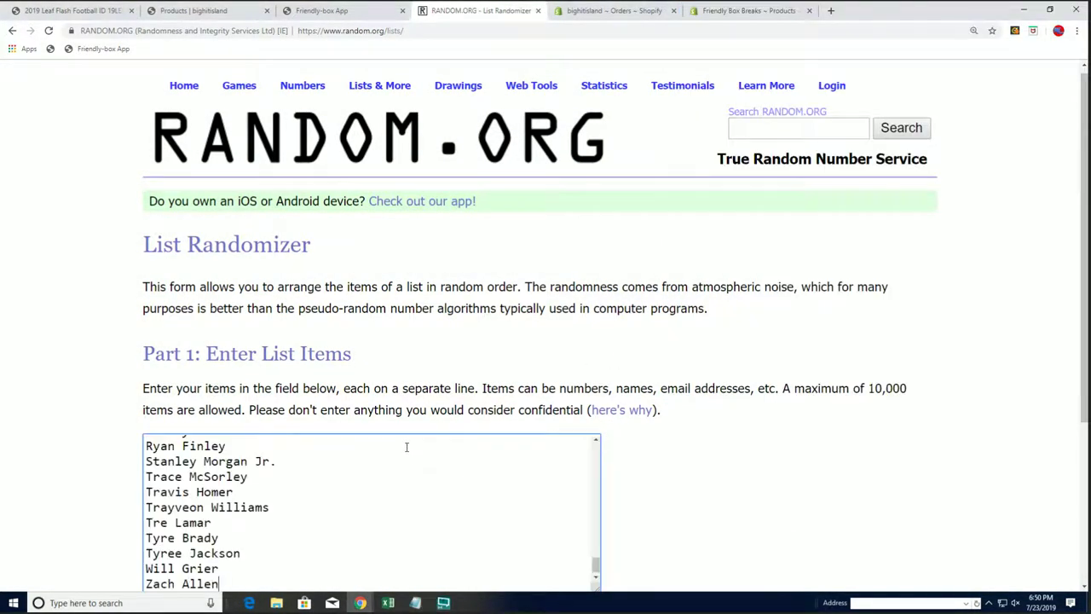
scroll(349, 367, "down", 3)
Randomize the 88 player names and reshuffle them five more times.
left_click(179, 486)
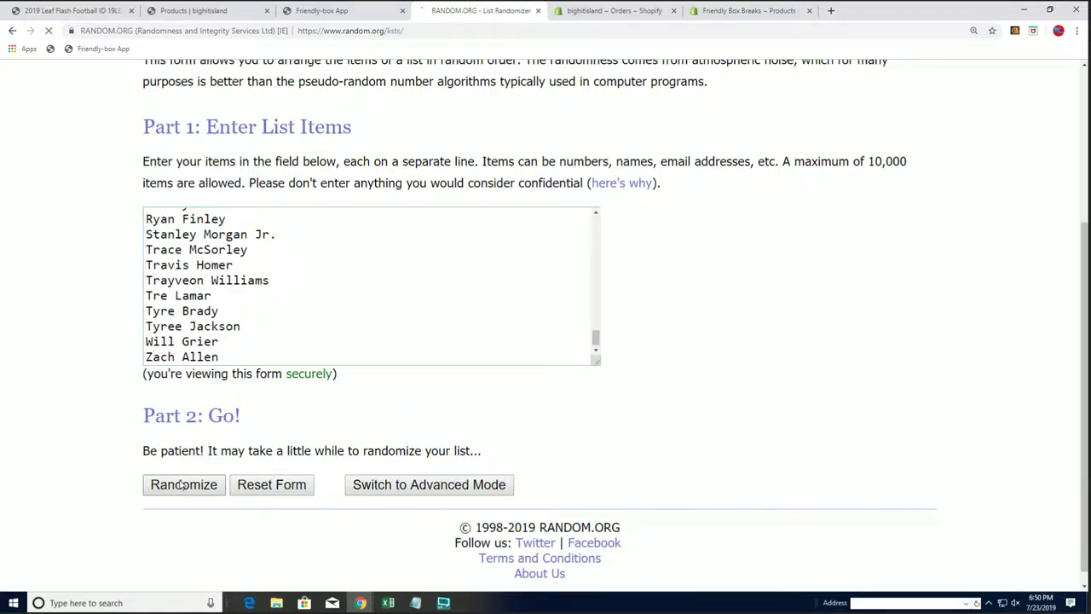
scroll(145, 421, "down", 5)
scroll(148, 419, "down", 11)
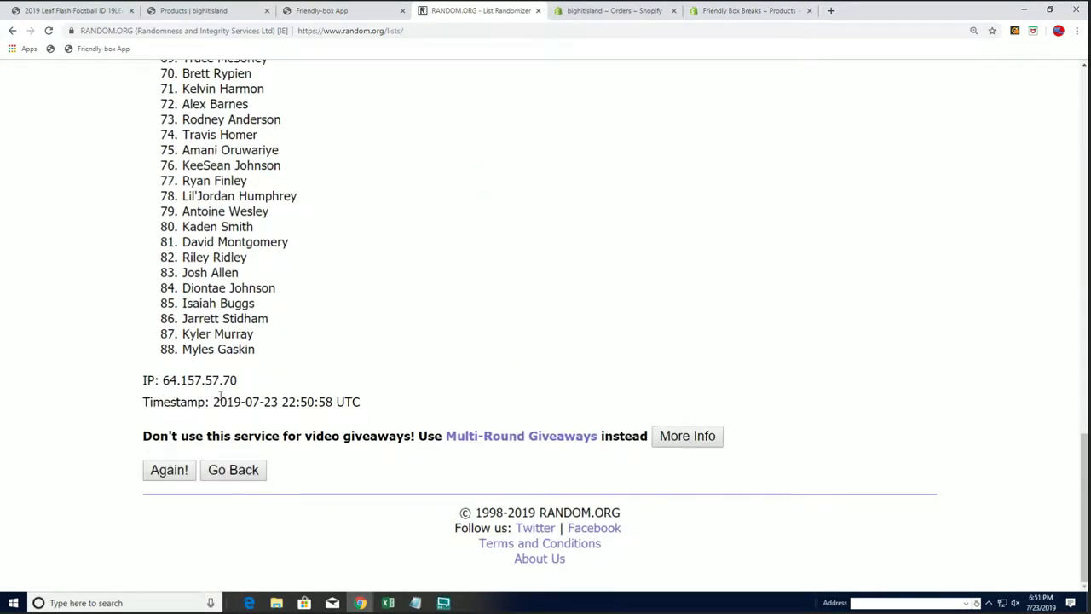
left_click(169, 470)
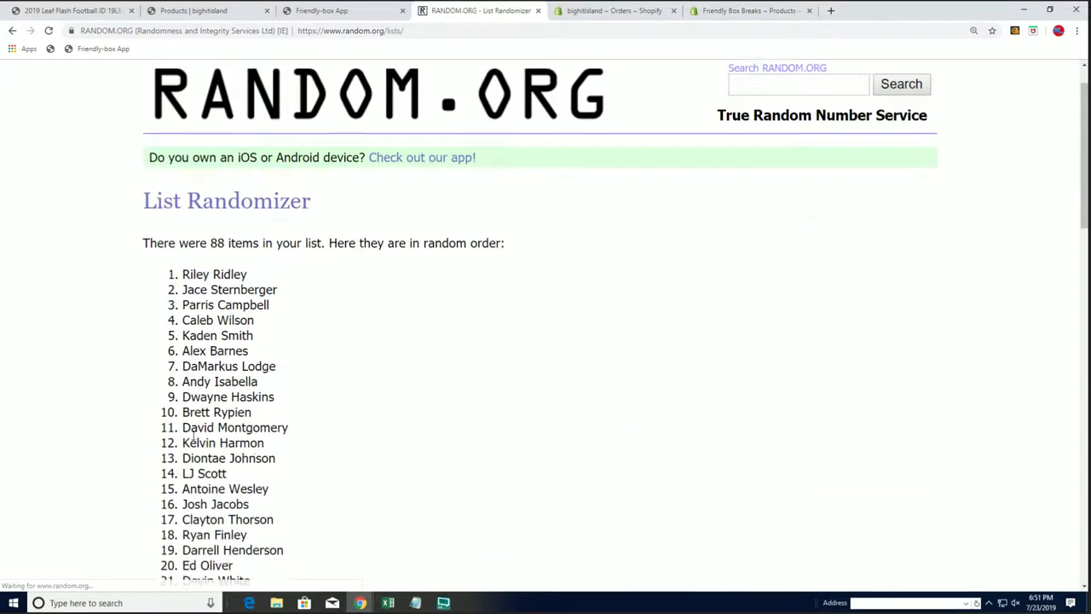
scroll(192, 426, "down", 15)
left_click(169, 470)
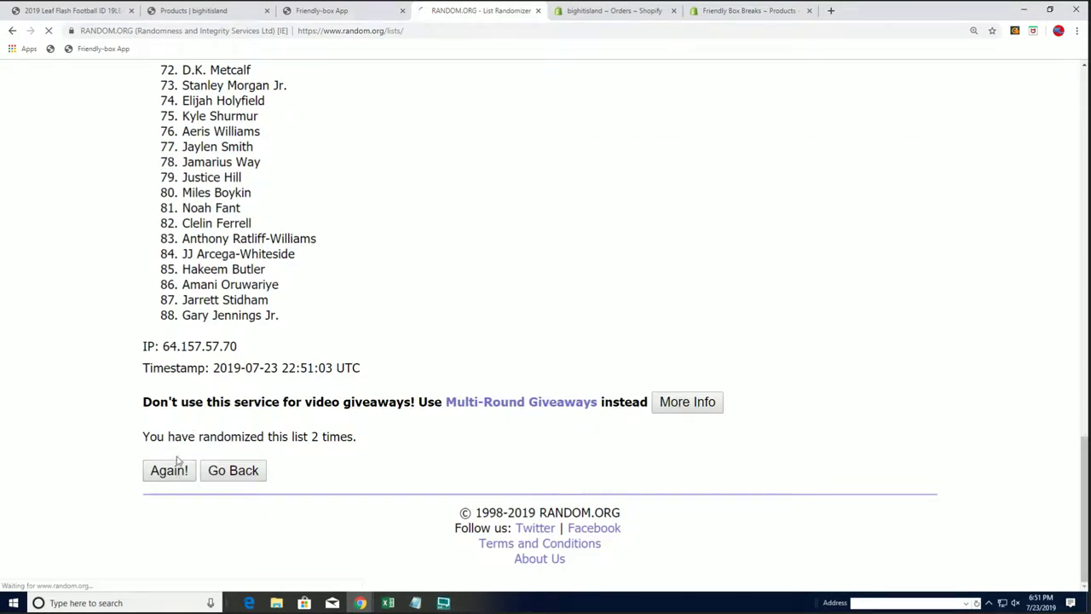
scroll(181, 460, "down", 15)
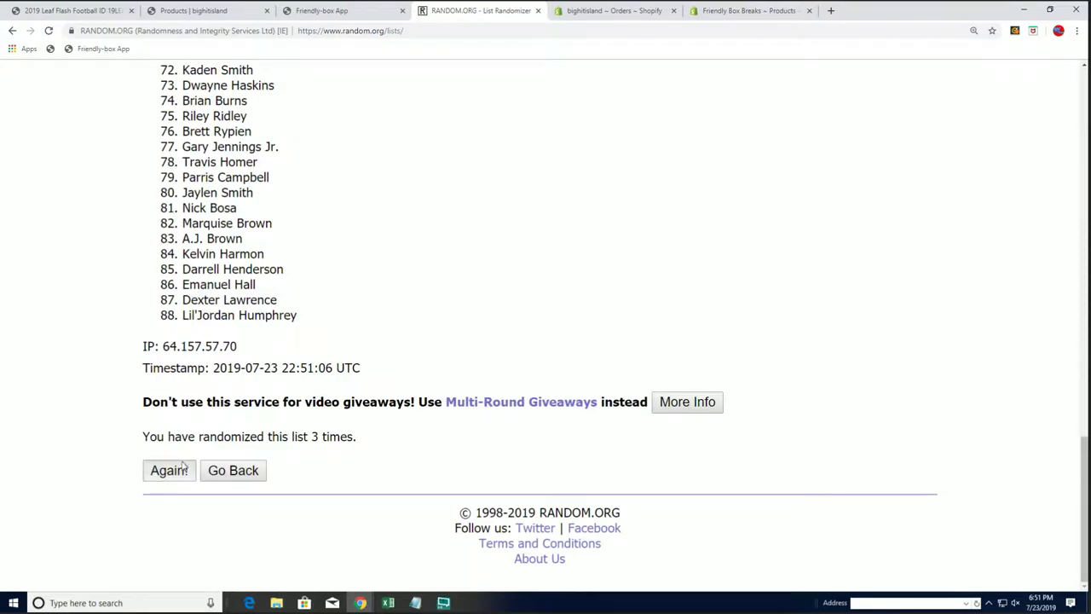
left_click(168, 470)
scroll(182, 465, "down", 15)
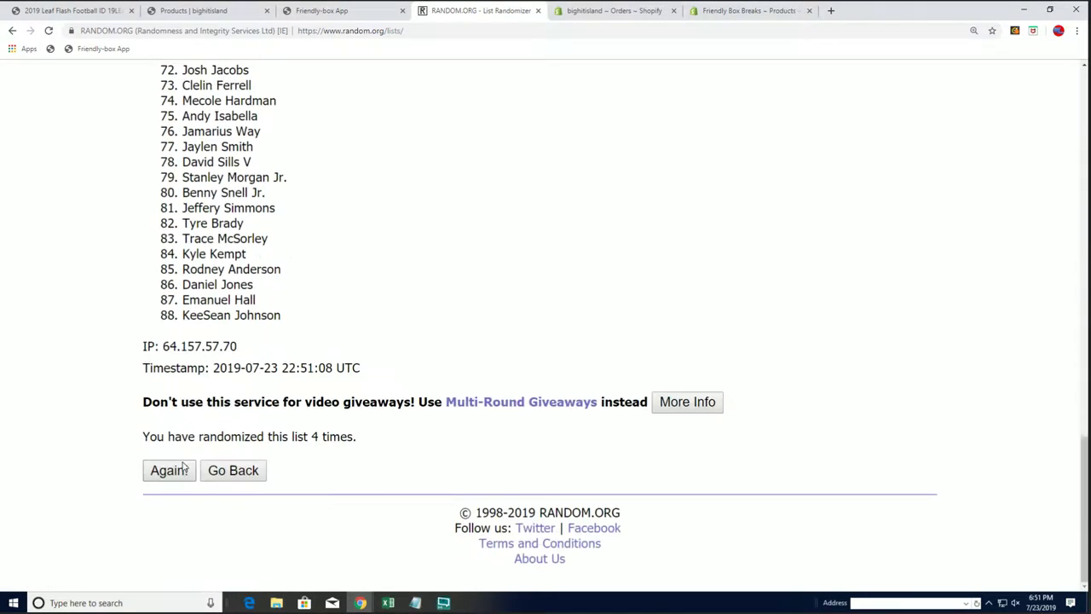
left_click(168, 469)
scroll(182, 452, "down", 15)
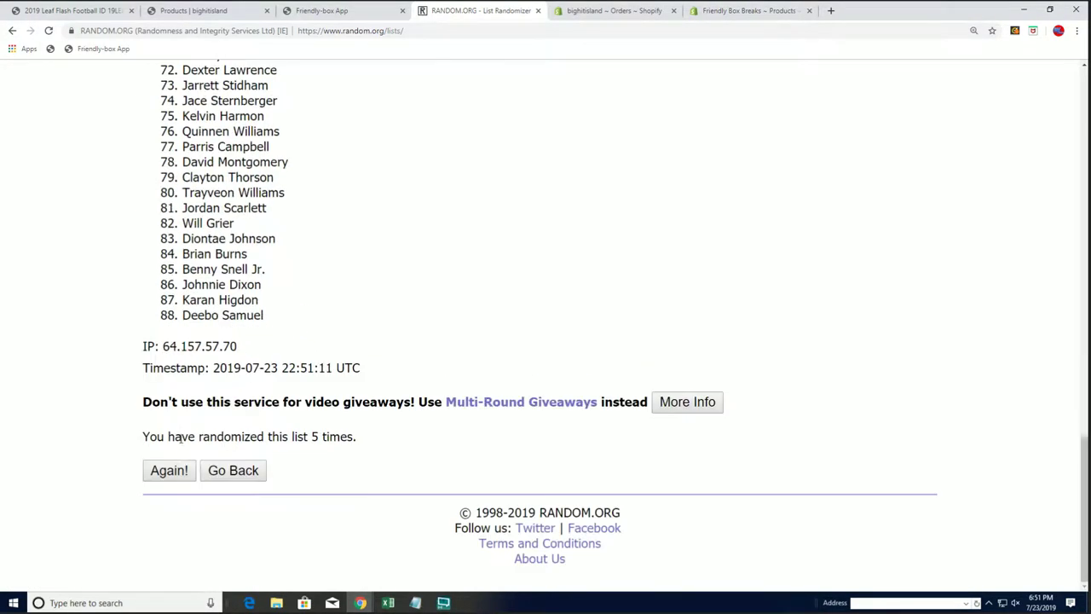
scroll(179, 472, "down", 15)
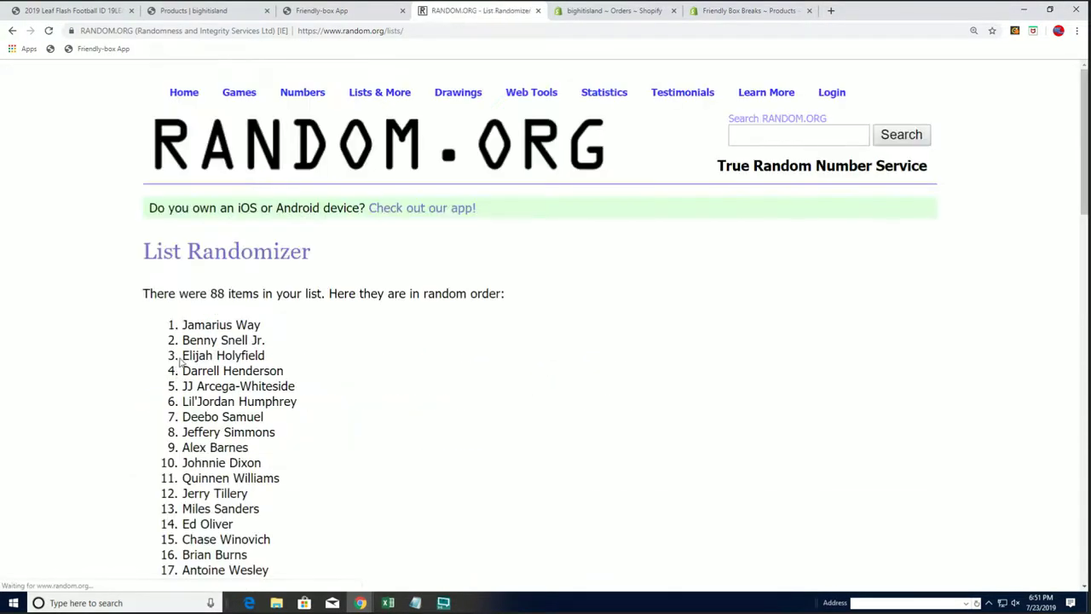
left_click_drag(184, 325, 284, 530)
right_click(249, 503)
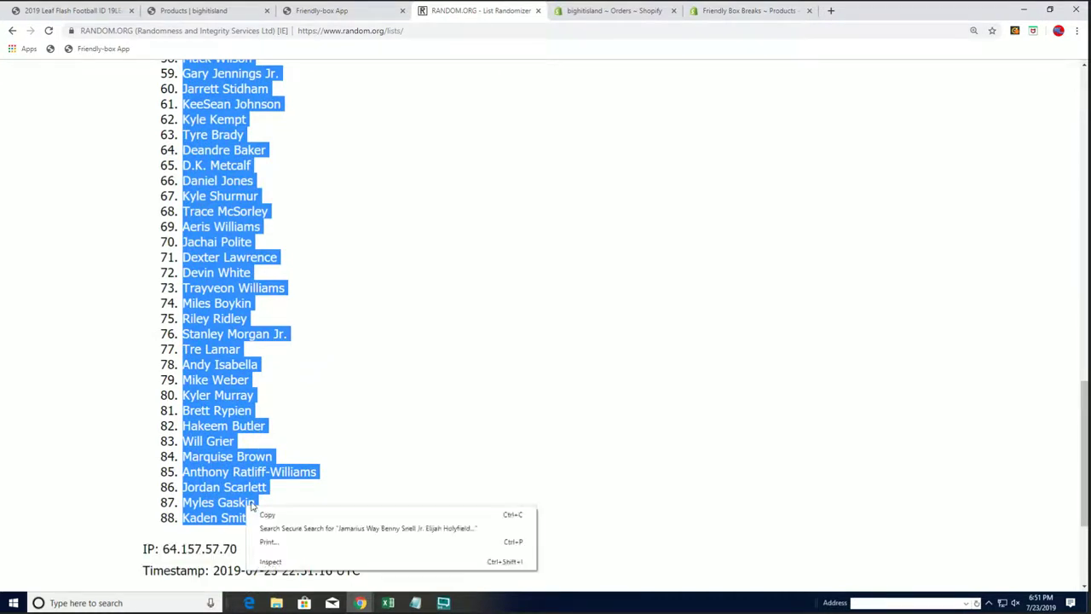
left_click(263, 515)
Paste the randomized player names into B2 as plain text and autofit column B.
mouse_move(394, 605)
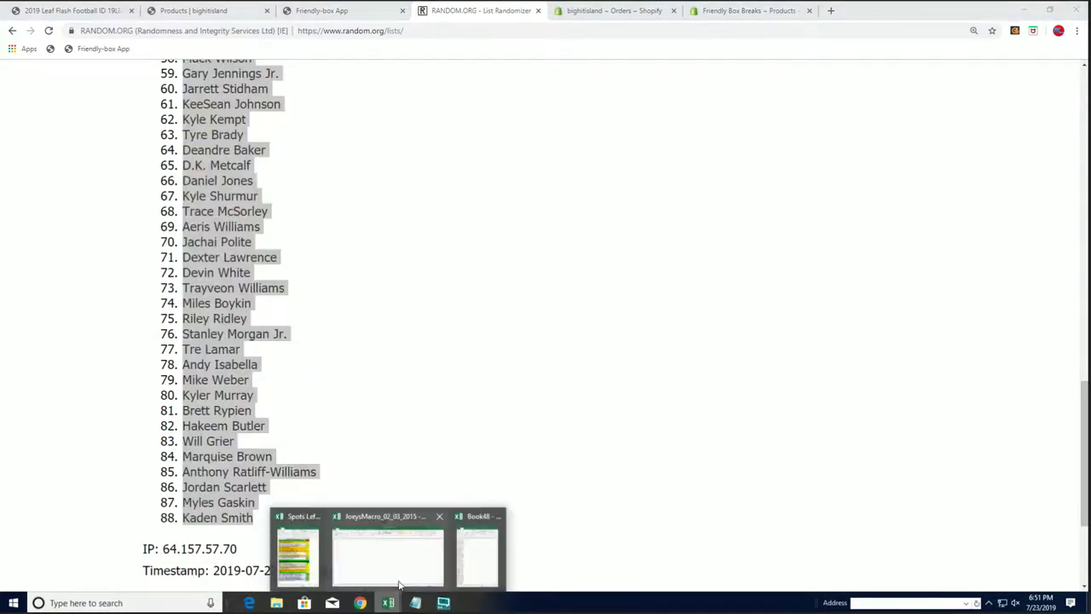
left_click(469, 556)
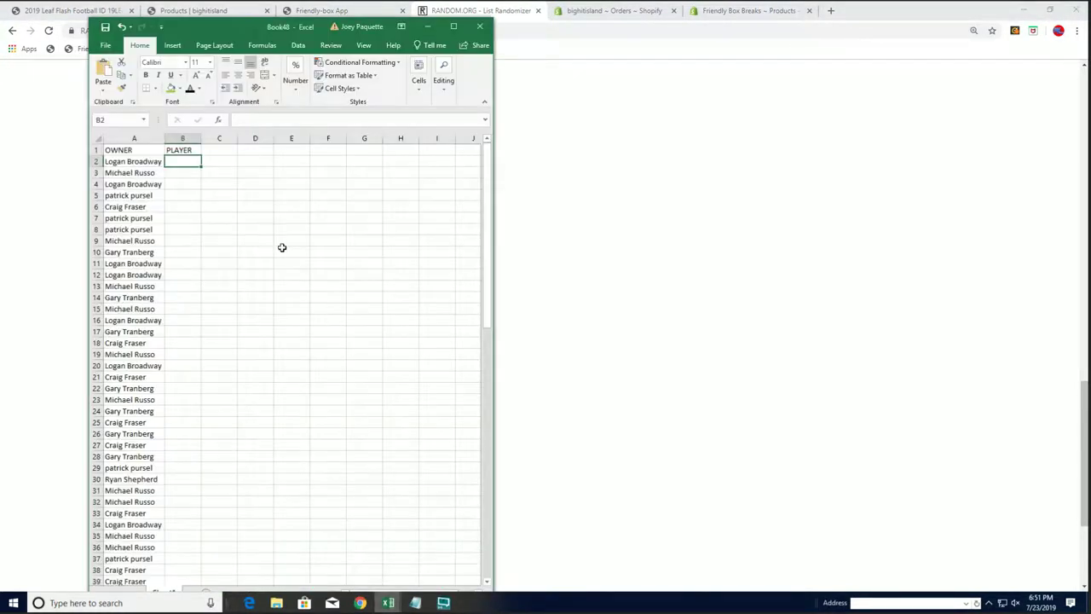
right_click(182, 164)
left_click(213, 225)
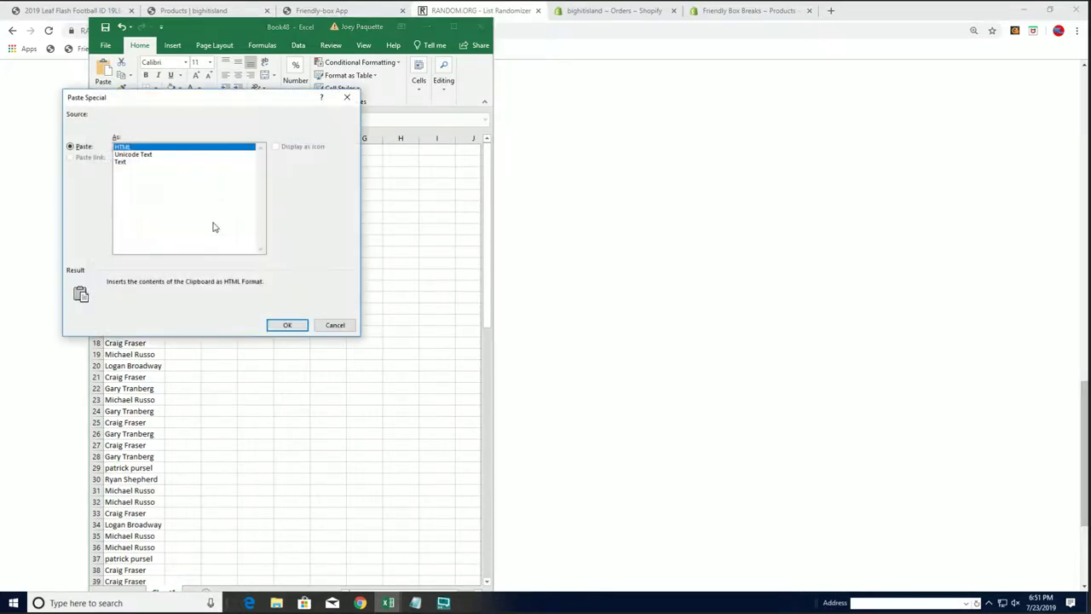
left_click(209, 162)
key("Return")
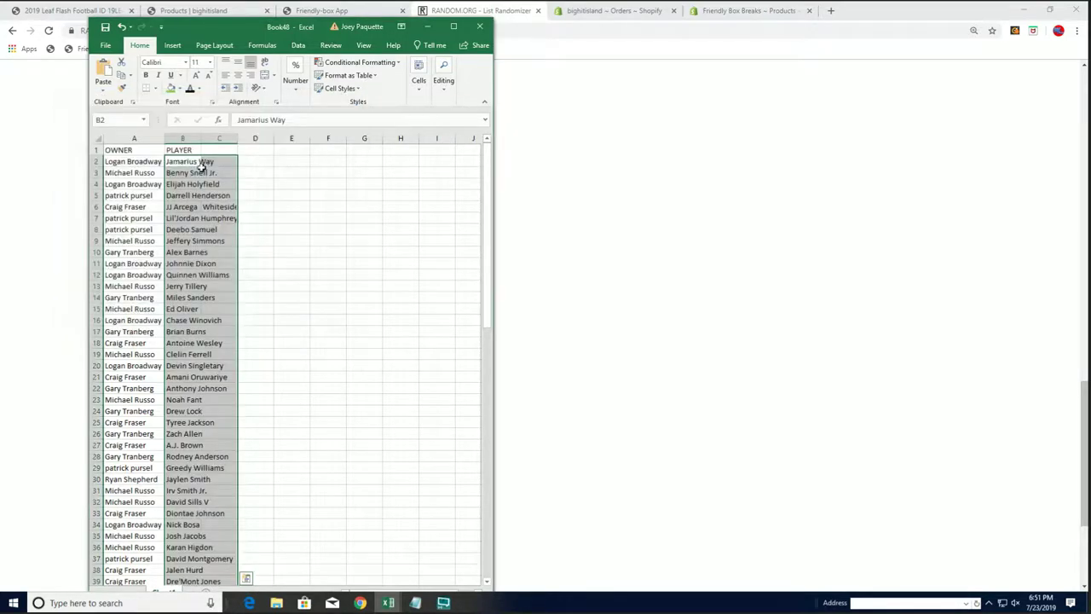
double_click(202, 144)
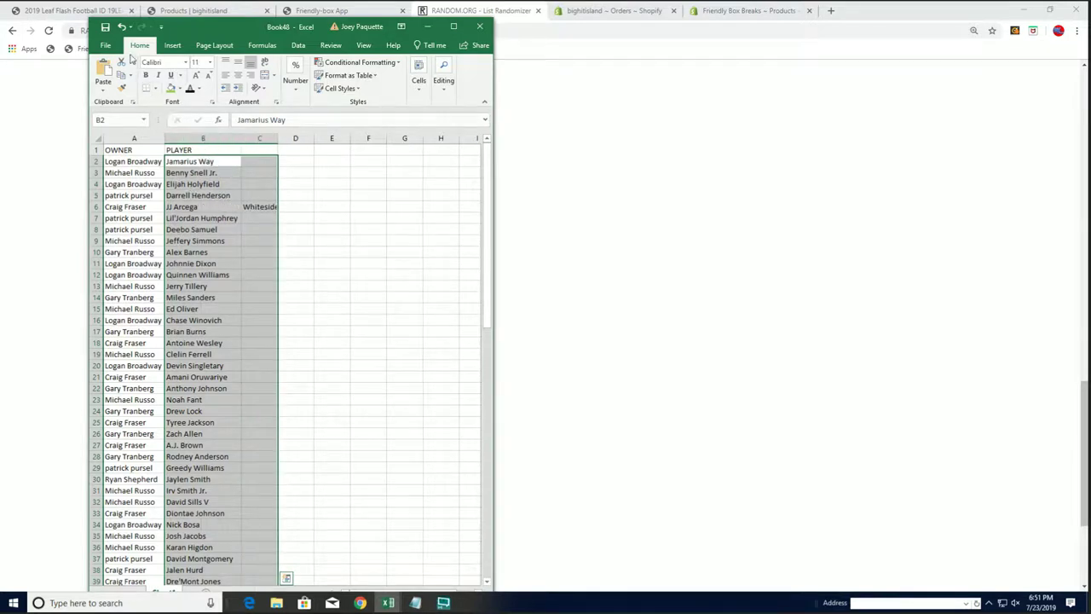
Undo the autofit and paste, repaste the names into B2 as text, then check C6.
left_click(121, 27)
left_click(121, 27)
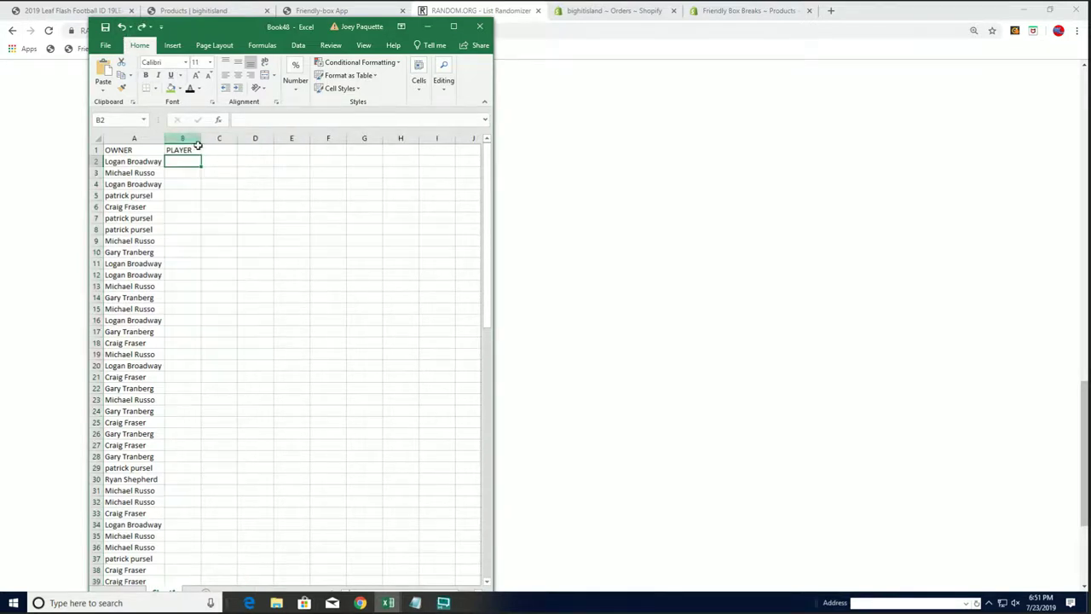
right_click(191, 161)
left_click(232, 223)
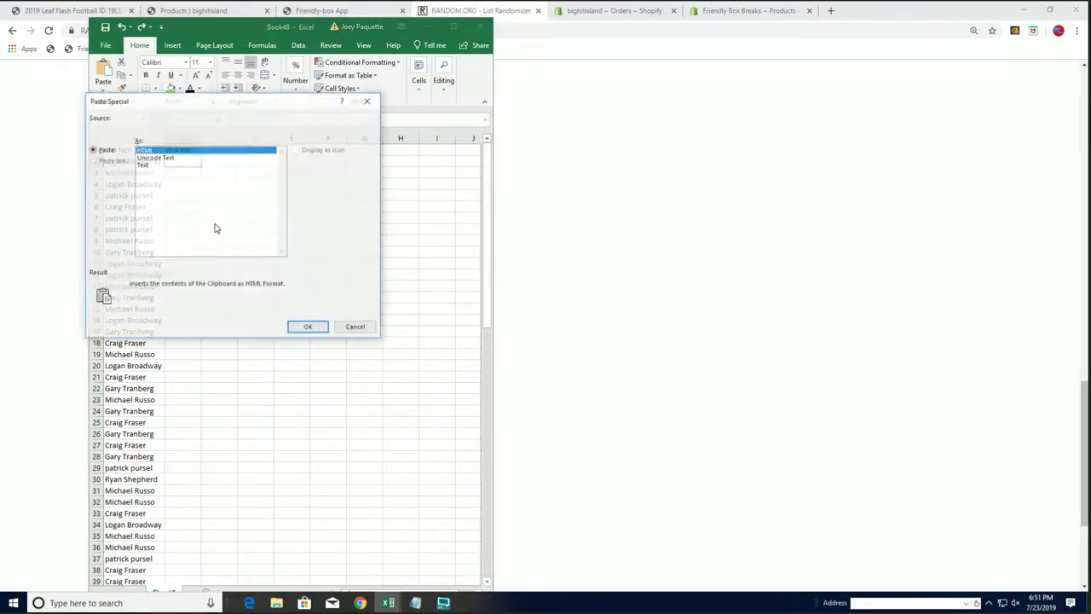
double_click(165, 164)
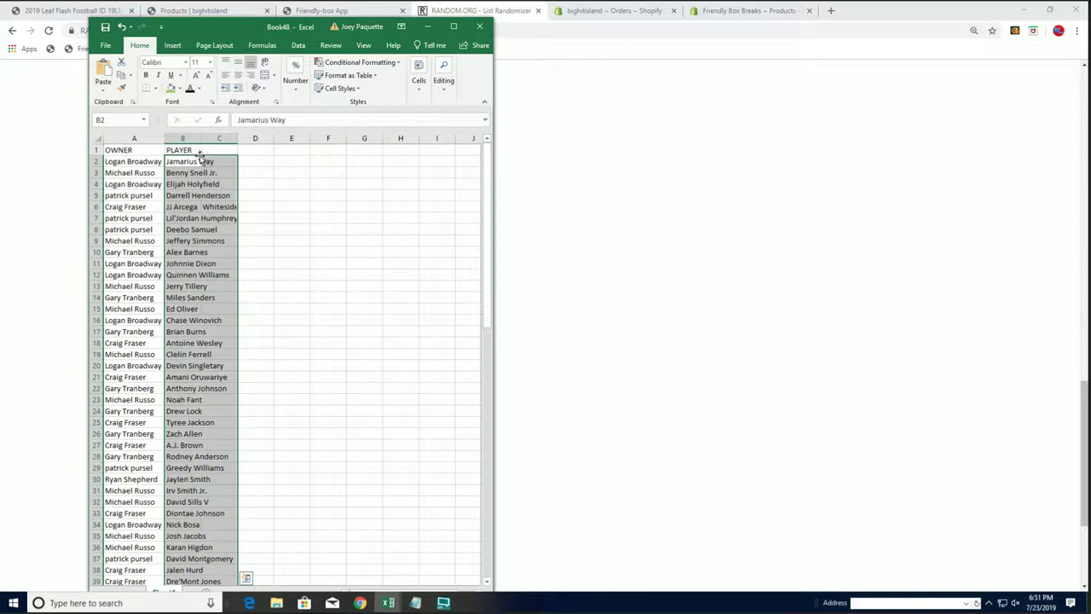
scroll(226, 209, "down", 10)
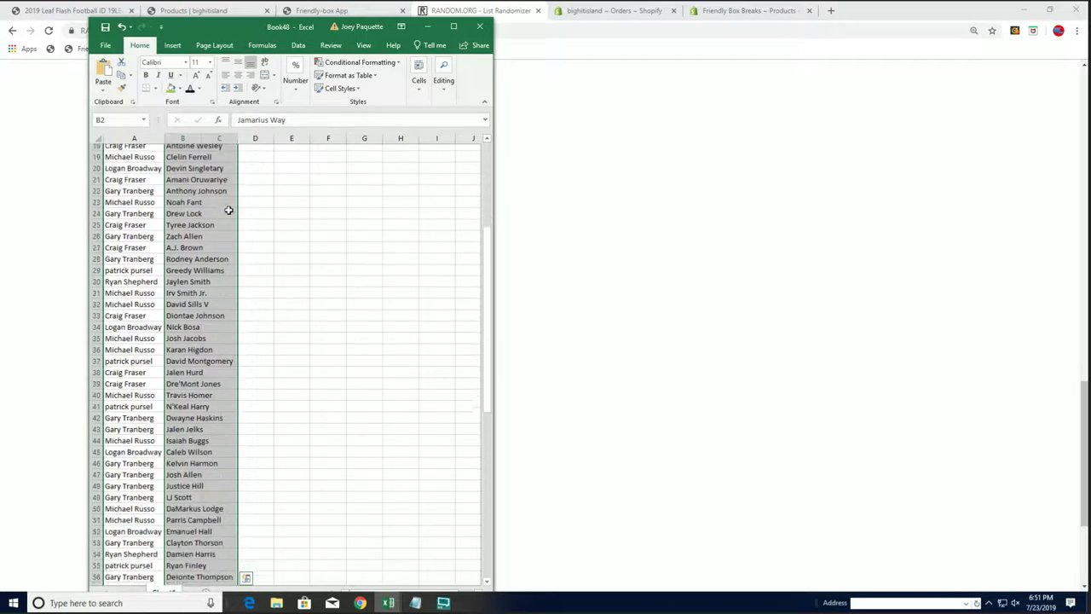
scroll(227, 209, "up", 10)
left_click(215, 207)
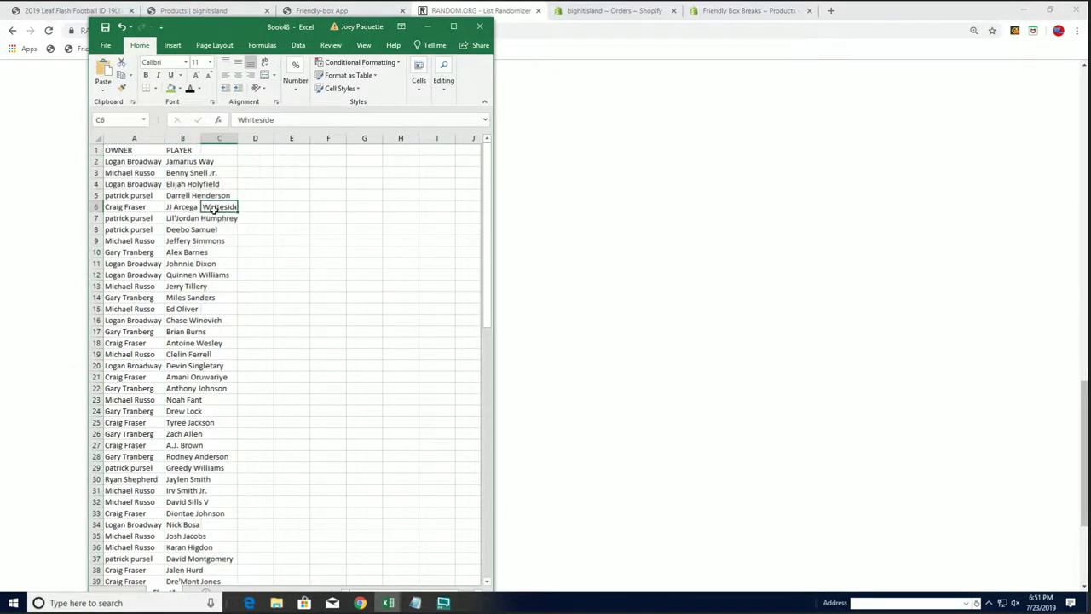
Glance at the Friendly-box order list, then bring Excel's Book48 window back to the front.
left_click(340, 10)
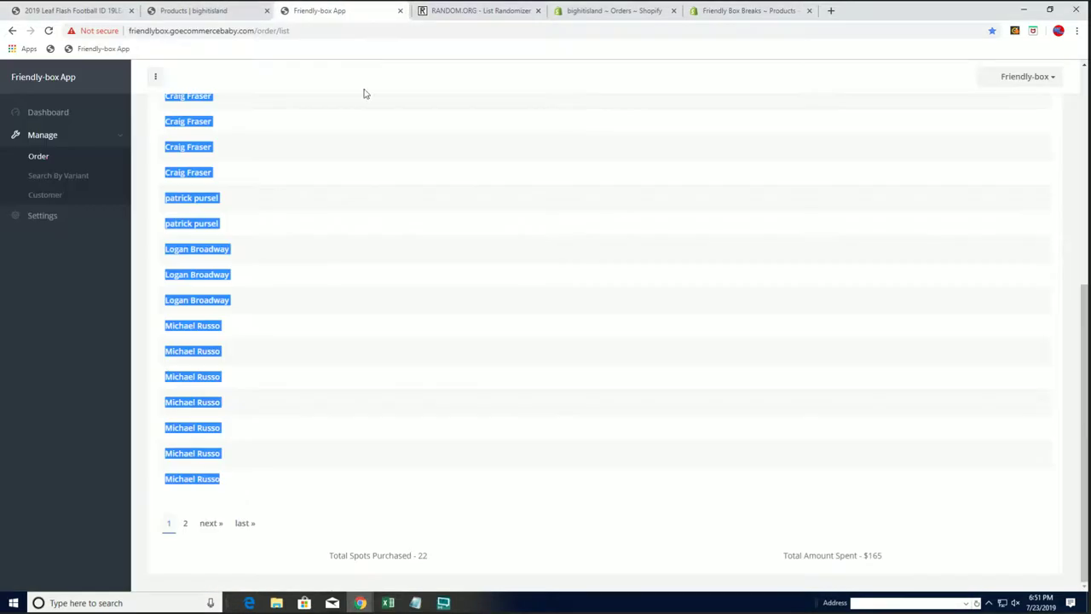
left_click(457, 12)
scroll(314, 196, "up", 12)
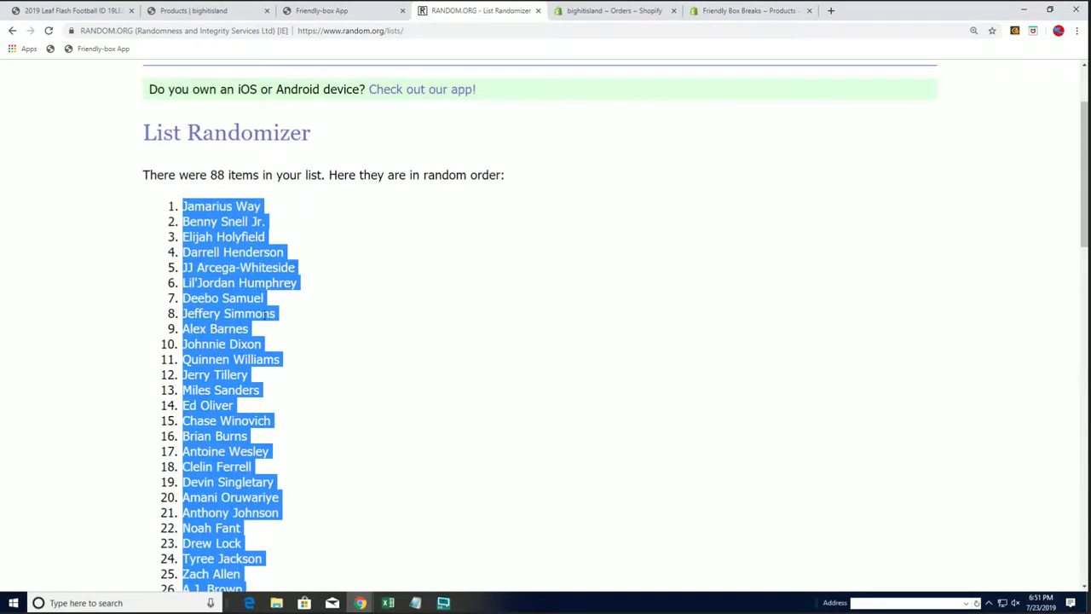
mouse_move(388, 602)
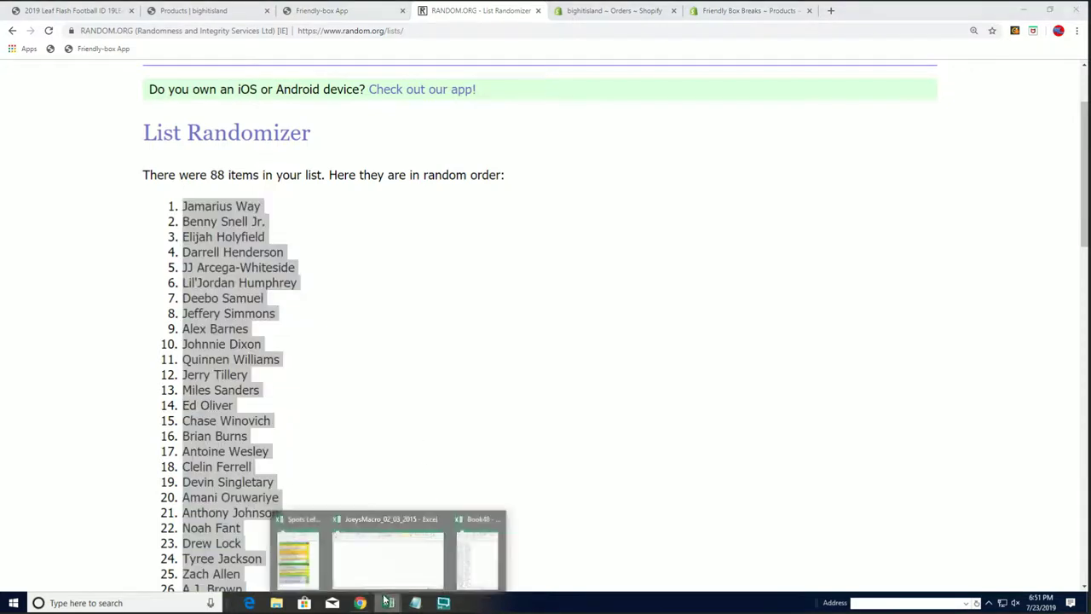
left_click(477, 545)
Autofit column B, change B6 to 'JJ Arcega-Whiteside', and clear the leftover 'Whiteside' in C6.
double_click(201, 137)
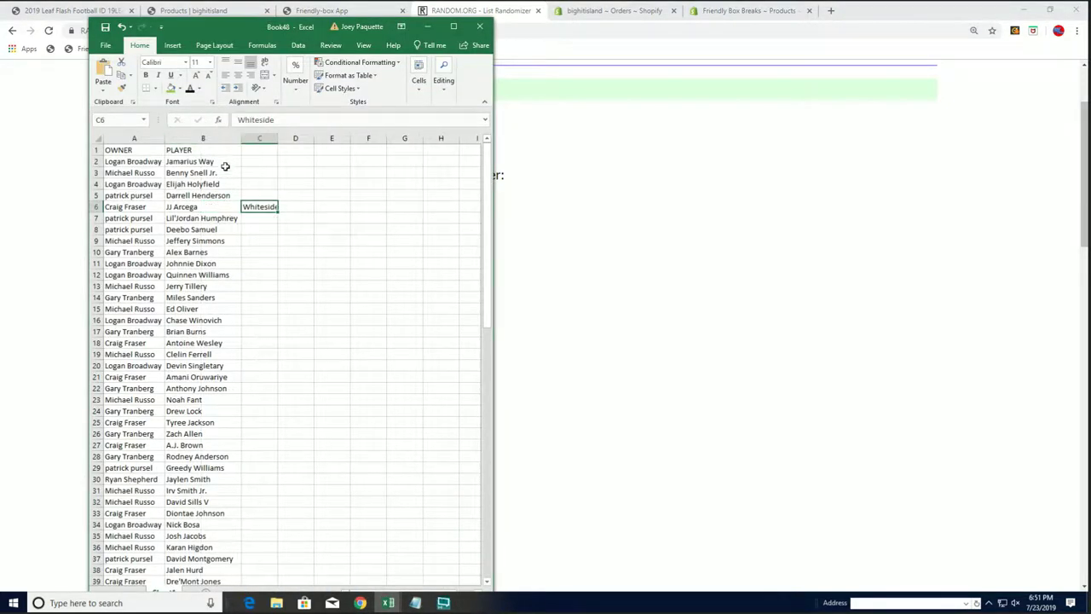
type("e")
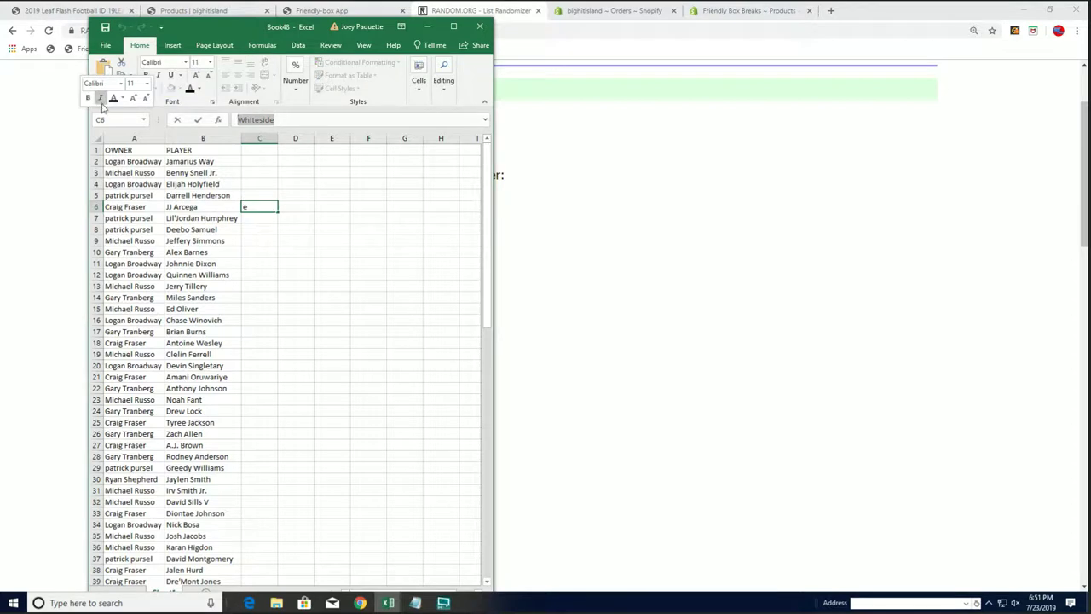
key("Escape")
left_click(185, 211)
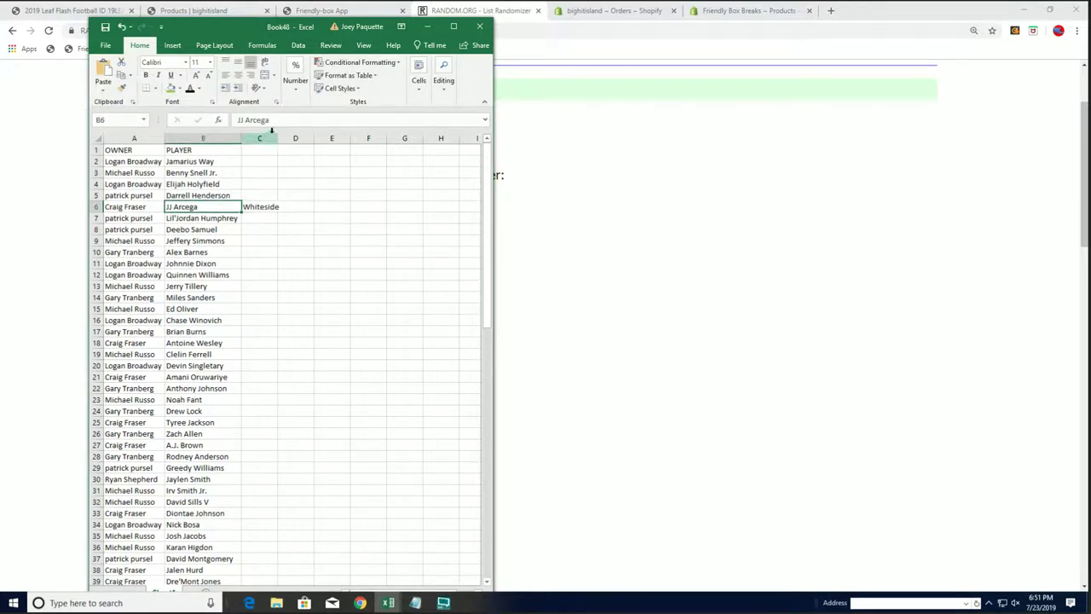
left_click(284, 119)
type("-")
key("ctrl+v")
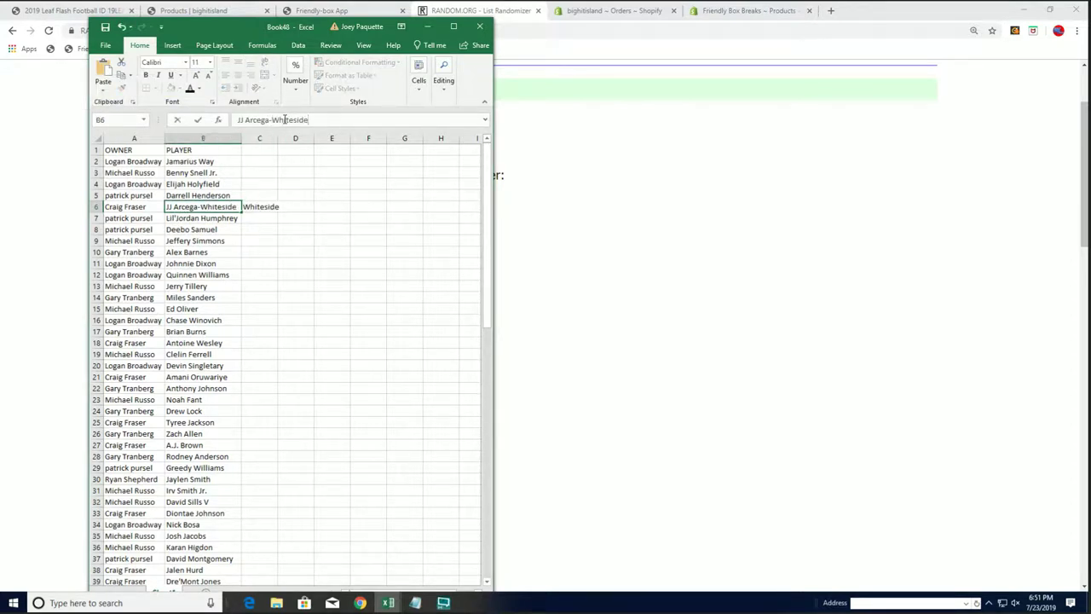
key("Return")
key("Up")
key("Right")
key("Delete")
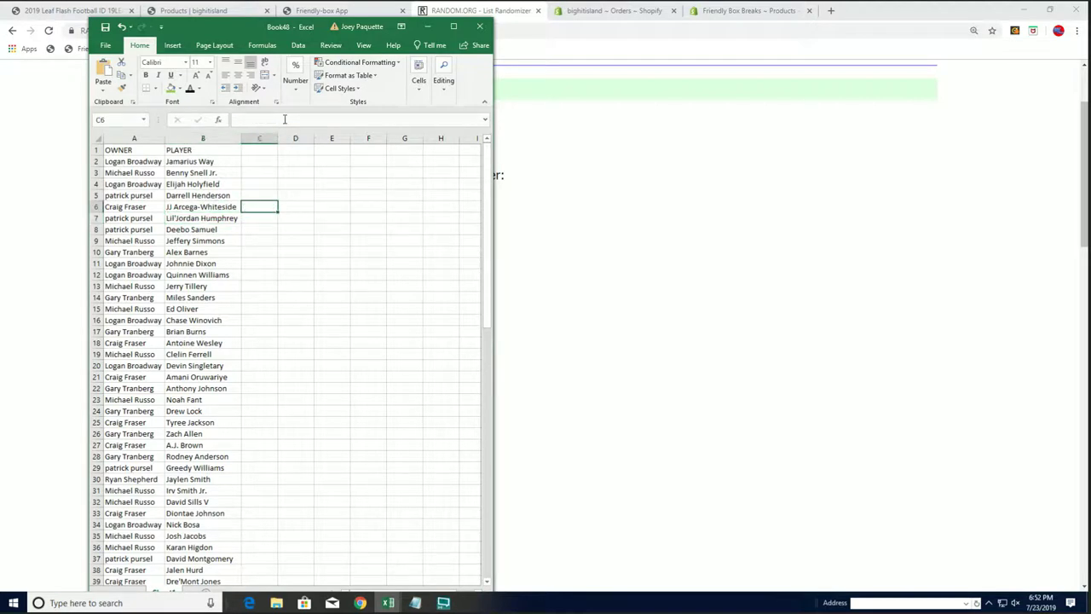
scroll(253, 227, "down", 20)
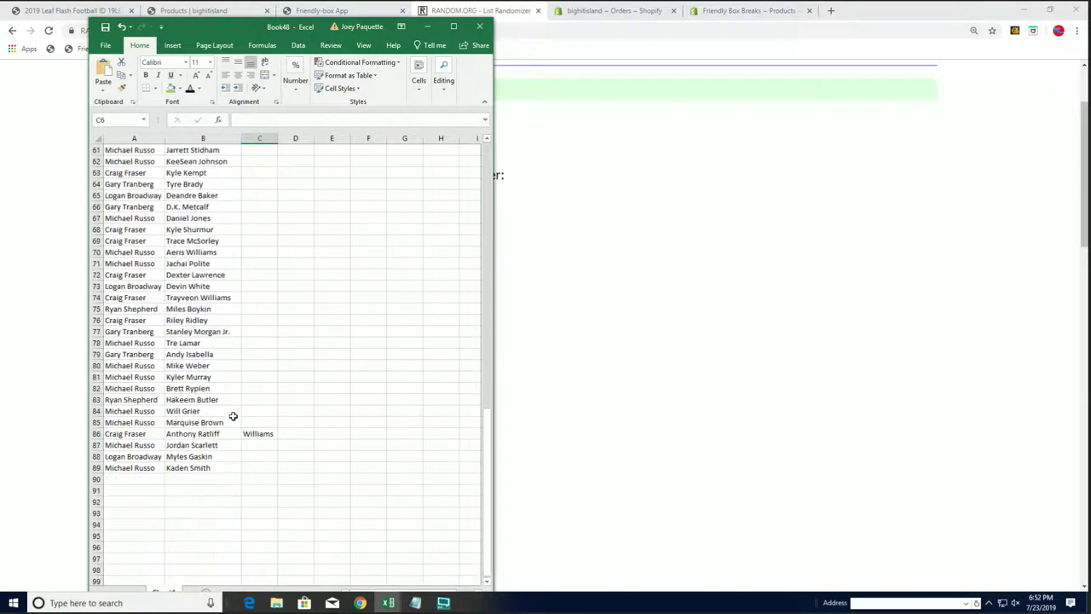
Change B86 to 'Anthony Ratliff-Williams' and clear the leftover 'Williams' in C86.
left_click(246, 434)
key("F2")
left_click(212, 436)
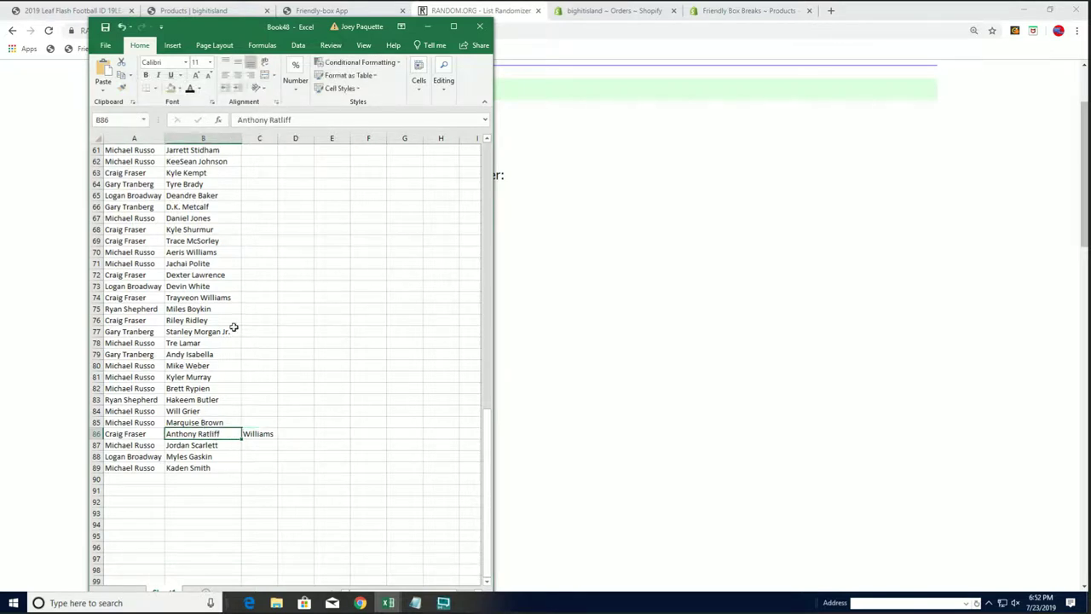
left_click(298, 119)
type("-")
type("Williams")
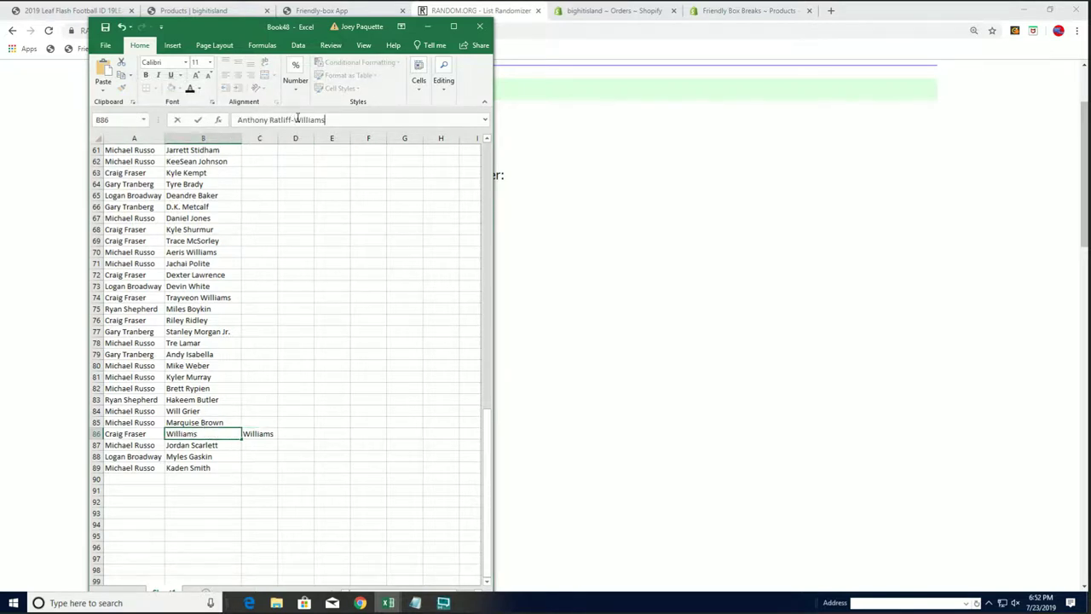
key("Return")
key("Right")
key("Up")
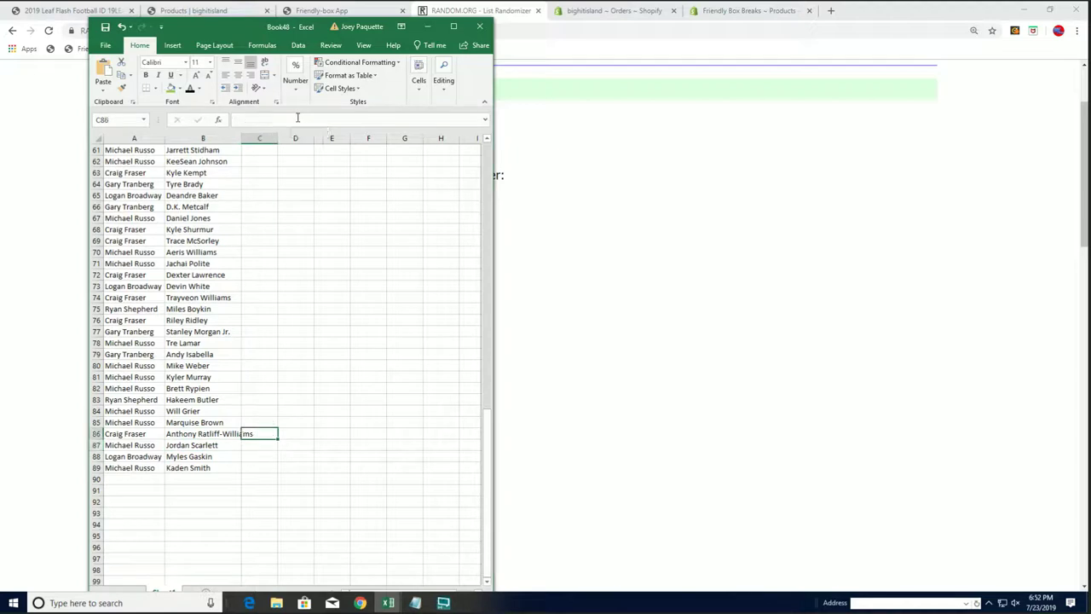
key("Delete")
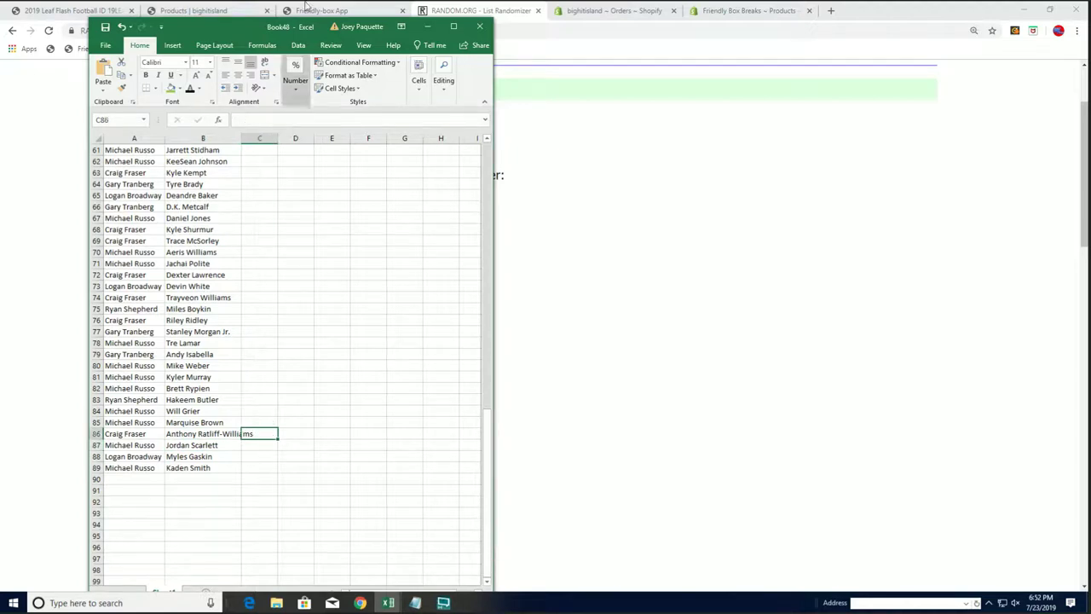
Autofit column B to fit Anthony Ratliff-Williams and begin selecting the OWNER and PLAYER data.
double_click(241, 138)
left_click_drag(234, 463, 144, 146)
right_click(149, 140)
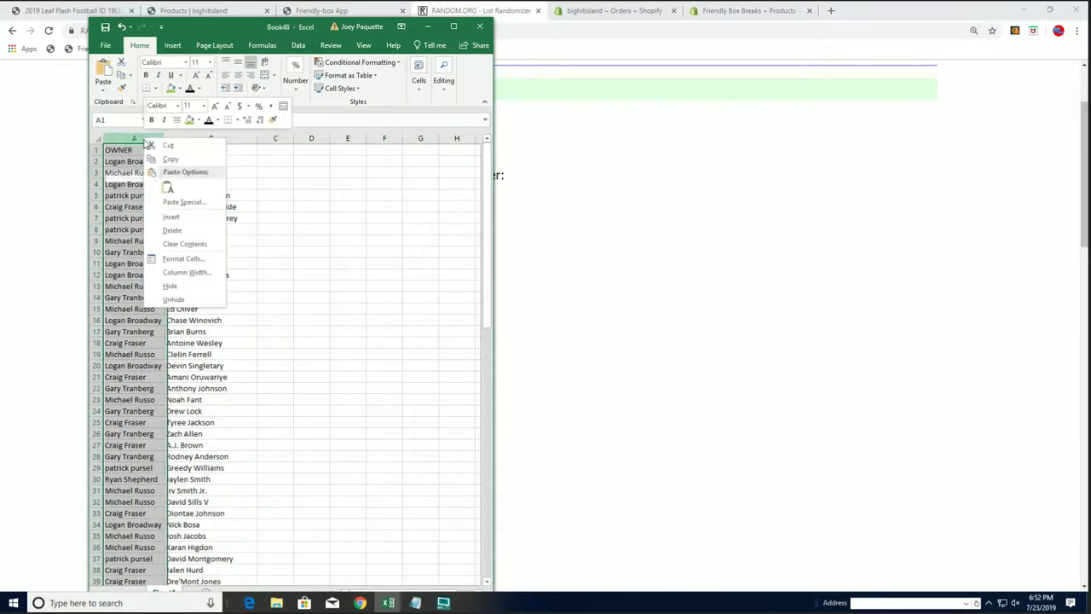
left_click(168, 188)
scroll(226, 400, "down", 19)
scroll(215, 418, "down", 4)
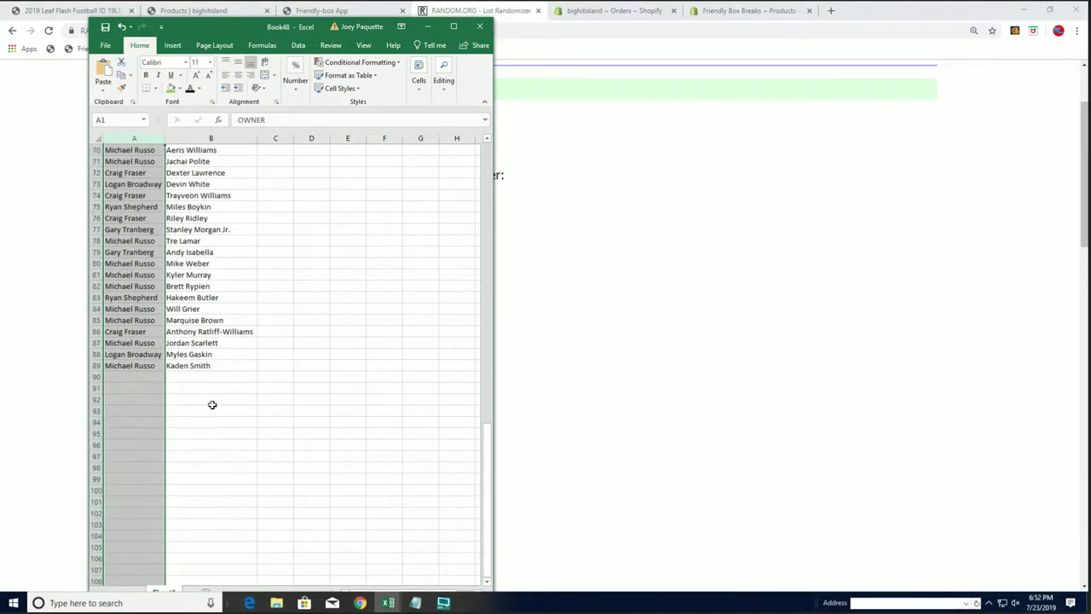
Select A1:B89 and apply All Borders to every cell.
left_click_drag(220, 364, 130, 31)
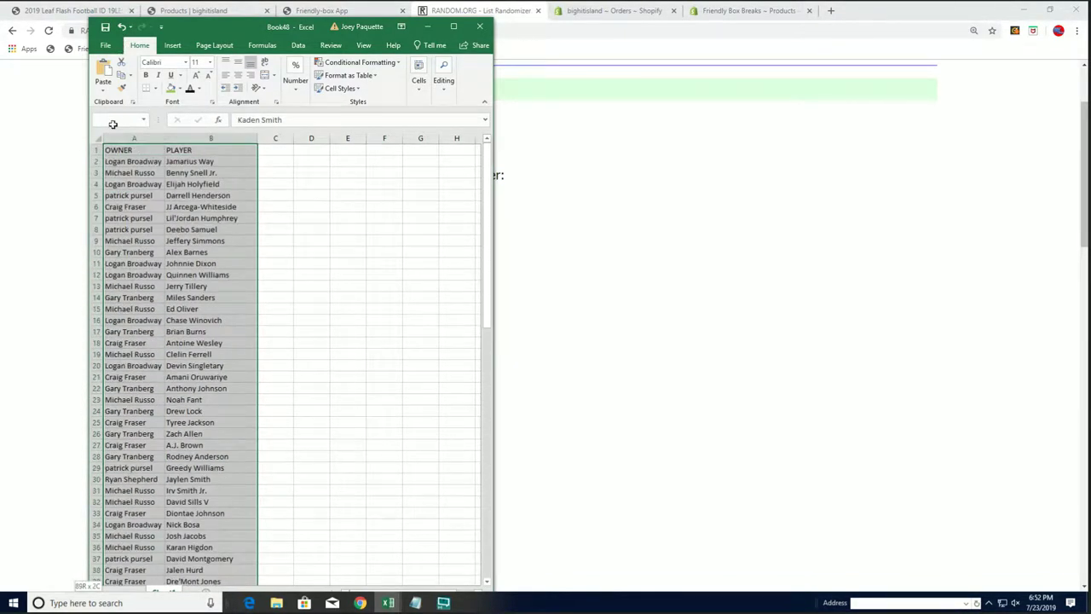
left_click_drag(113, 124, 112, 124)
right_click(142, 195)
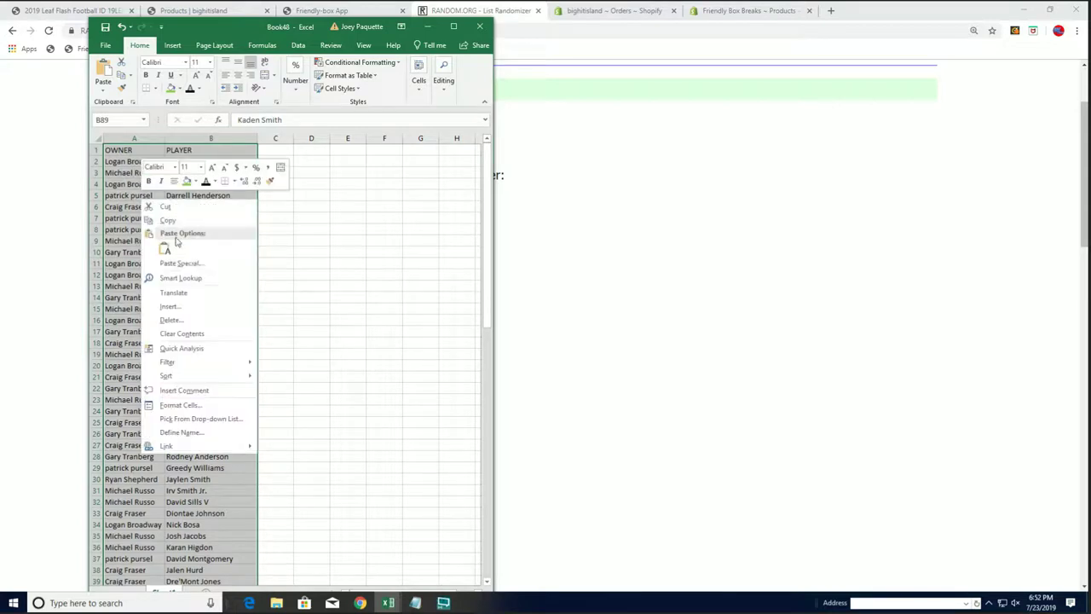
left_click(234, 182)
left_click(242, 271)
scroll(240, 260, "down", 20)
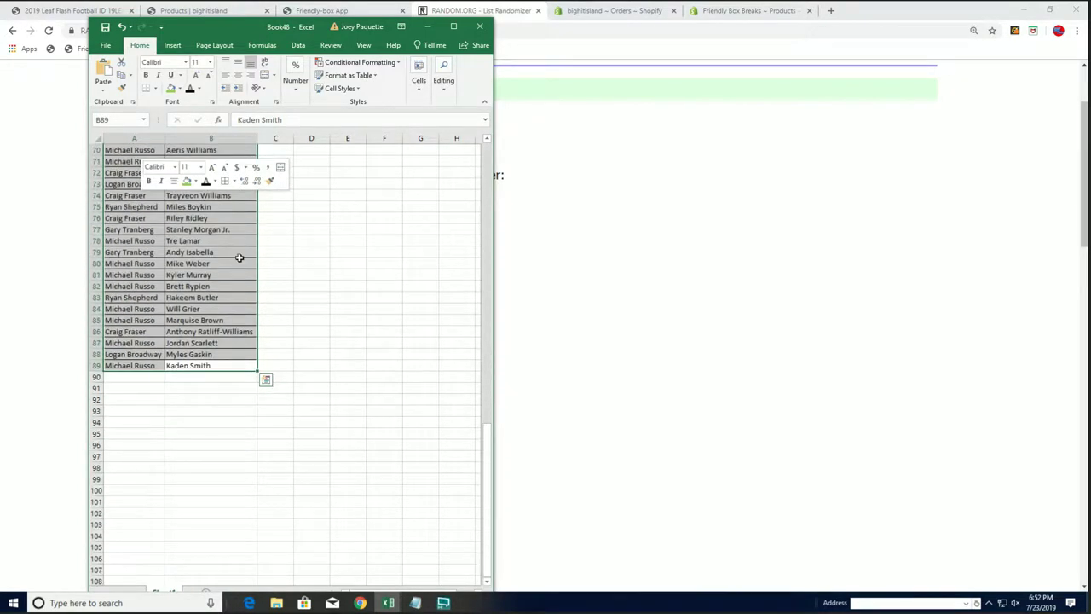
scroll(238, 256, "up", 20)
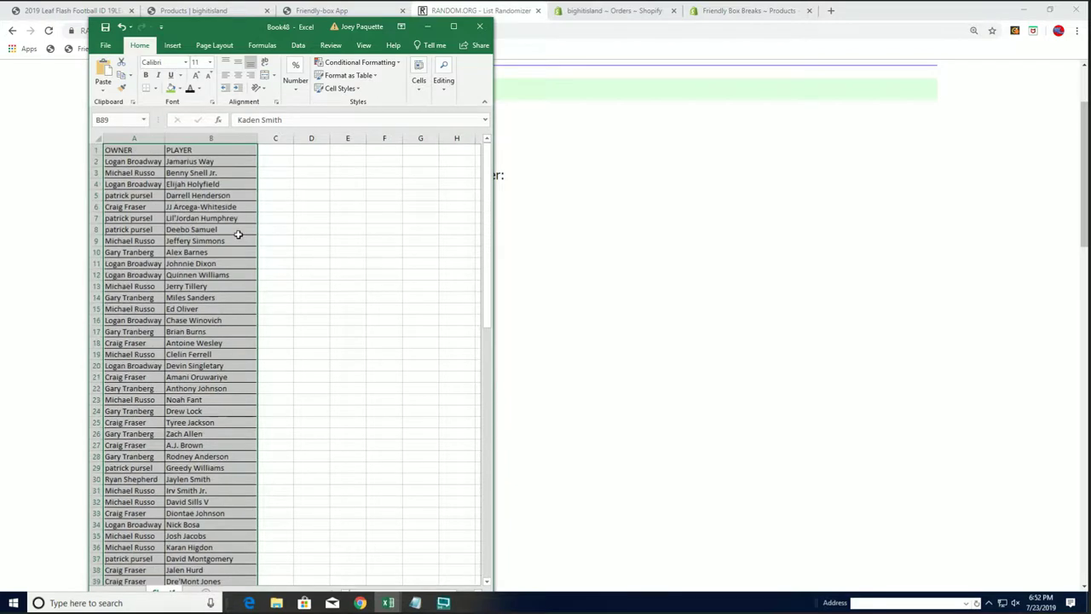
scroll(239, 220, "up", 1, "ctrl")
scroll(239, 220, "up", 1, "ctrl")
scroll(239, 220, "up", 2)
Custom sort the A1:B89 pairings by PLAYER, A to Z, so A.J. Brown comes first.
right_click(241, 218)
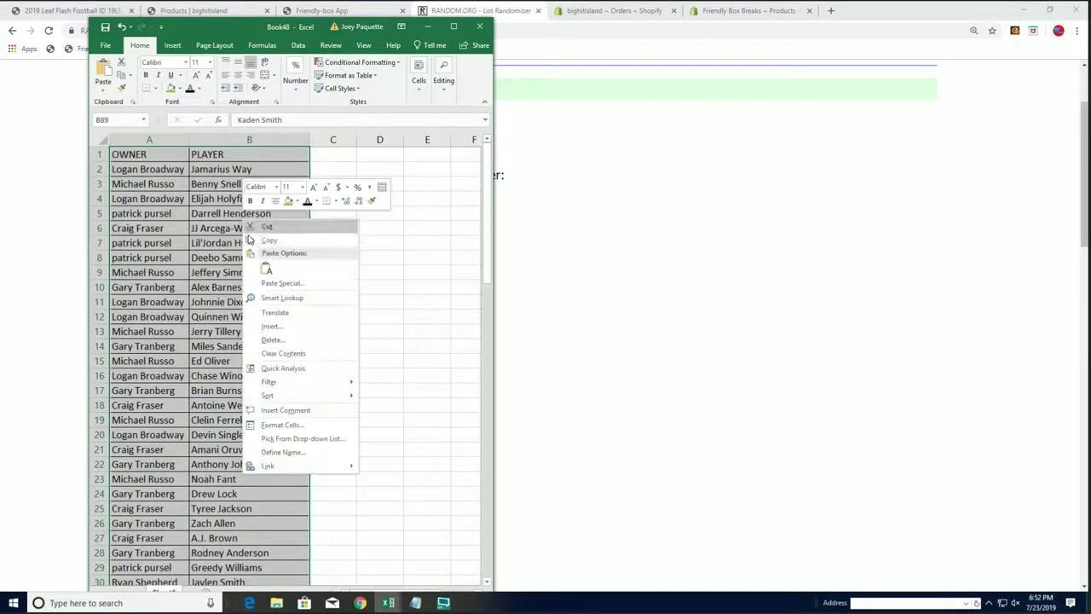
mouse_move(309, 395)
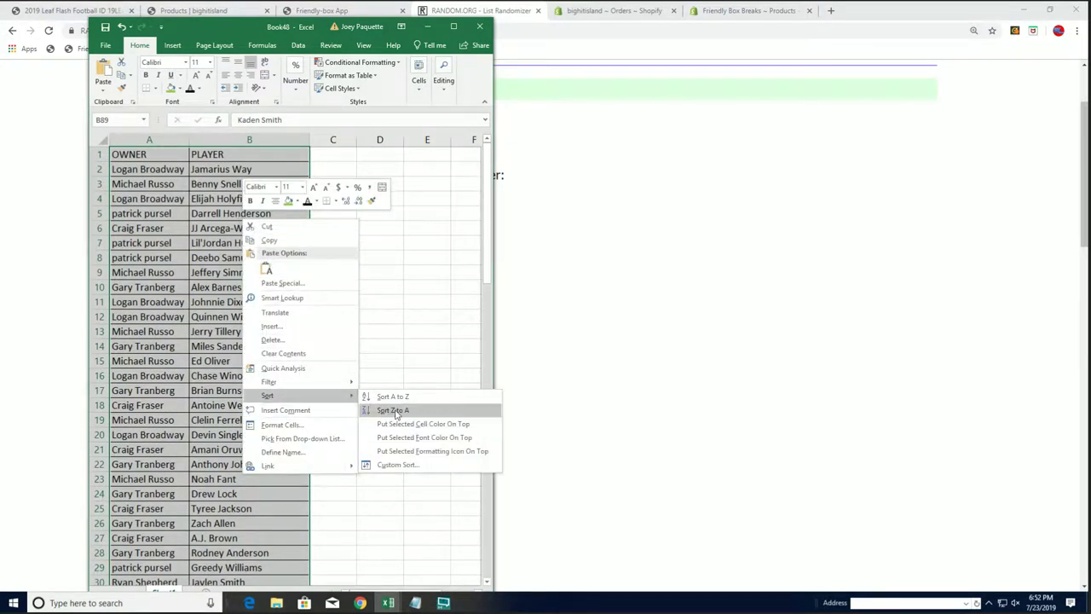
left_click(407, 464)
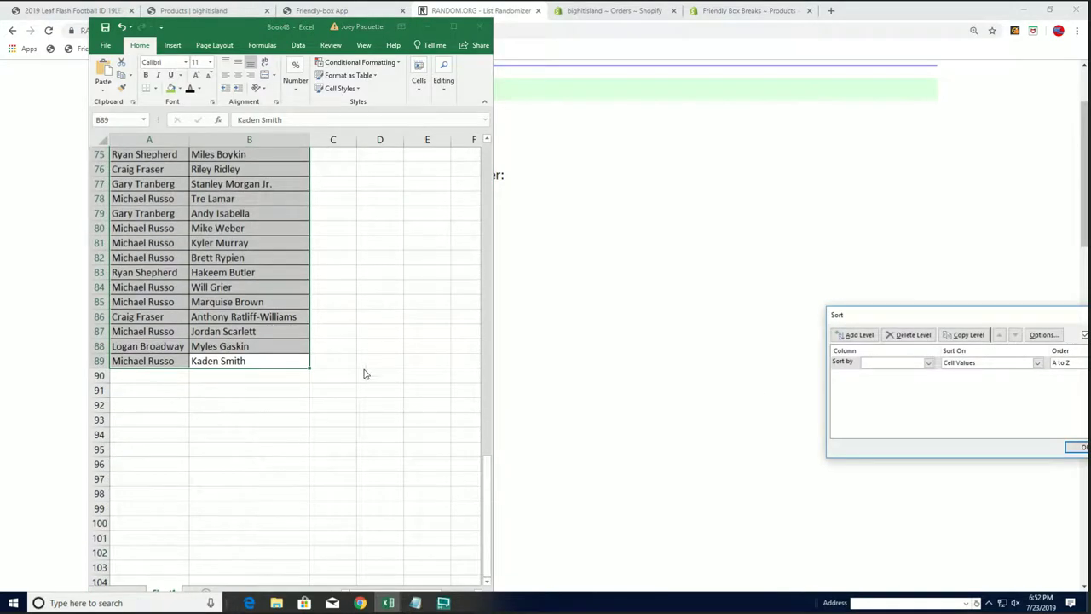
left_click(884, 364)
left_click(888, 381)
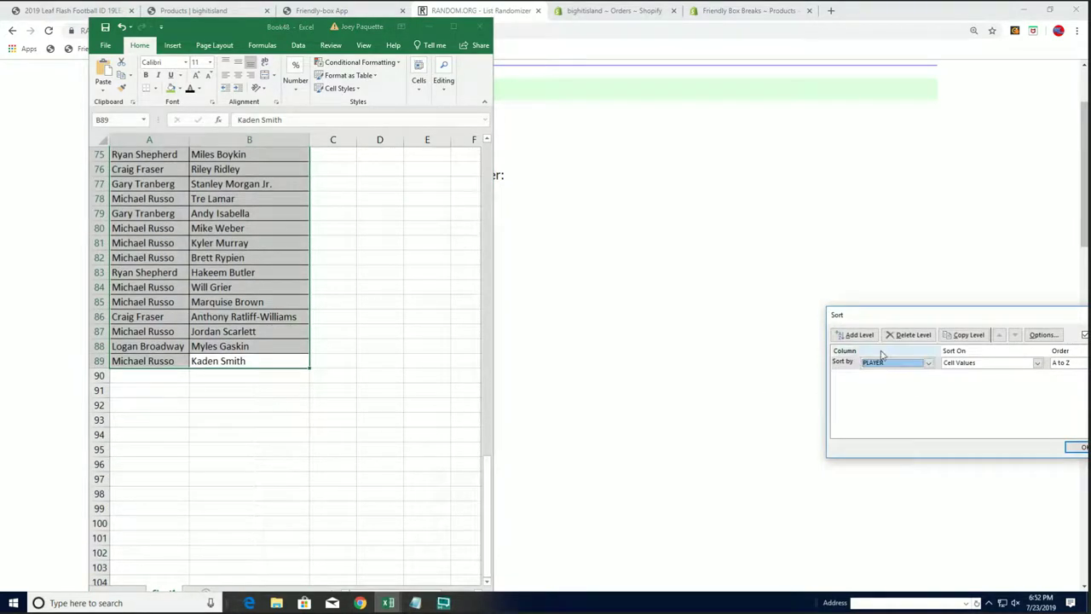
left_click_drag(878, 320, 385, 209)
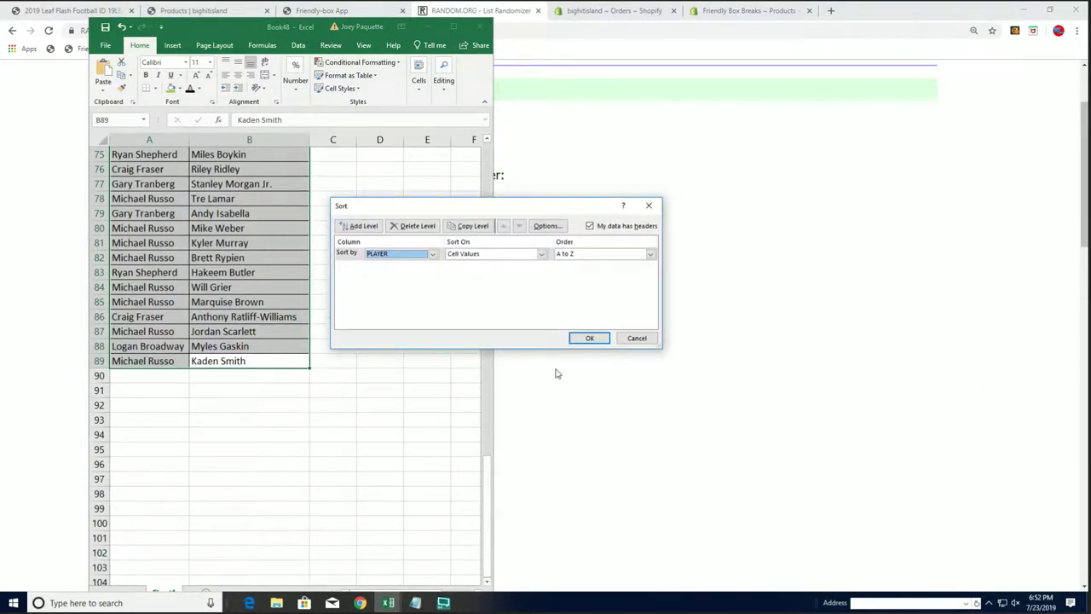
left_click(590, 338)
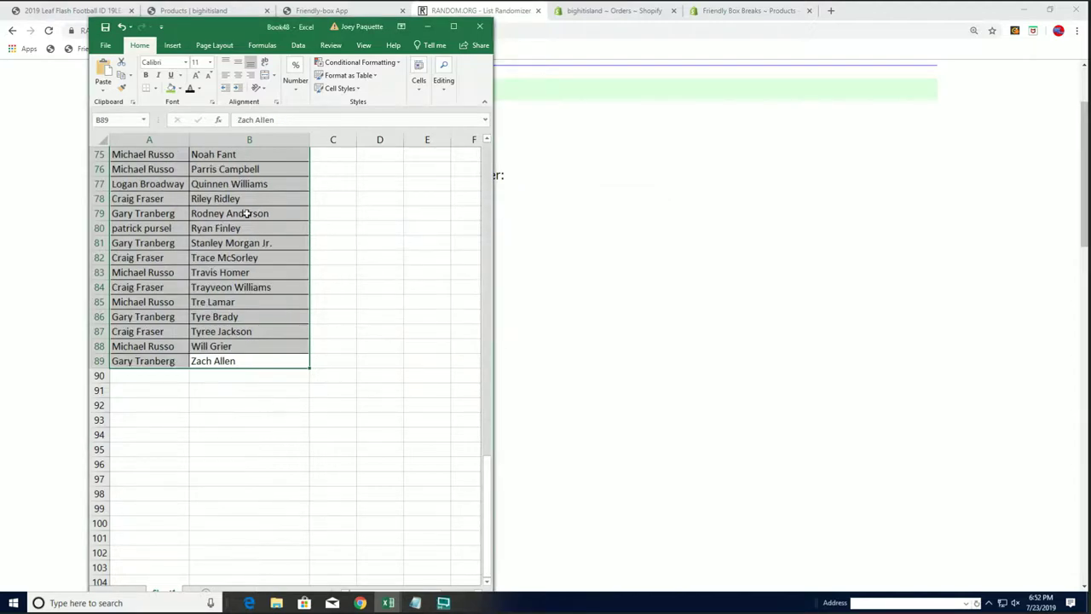
scroll(246, 213, "up", 20)
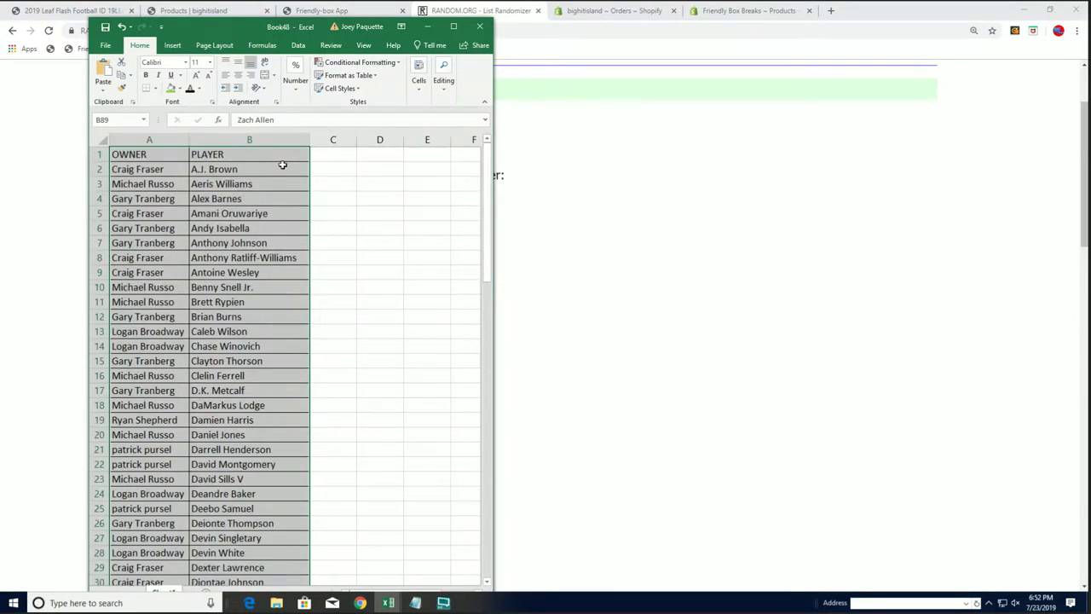
left_click(277, 167)
scroll(275, 169, "up", 1, "ctrl")
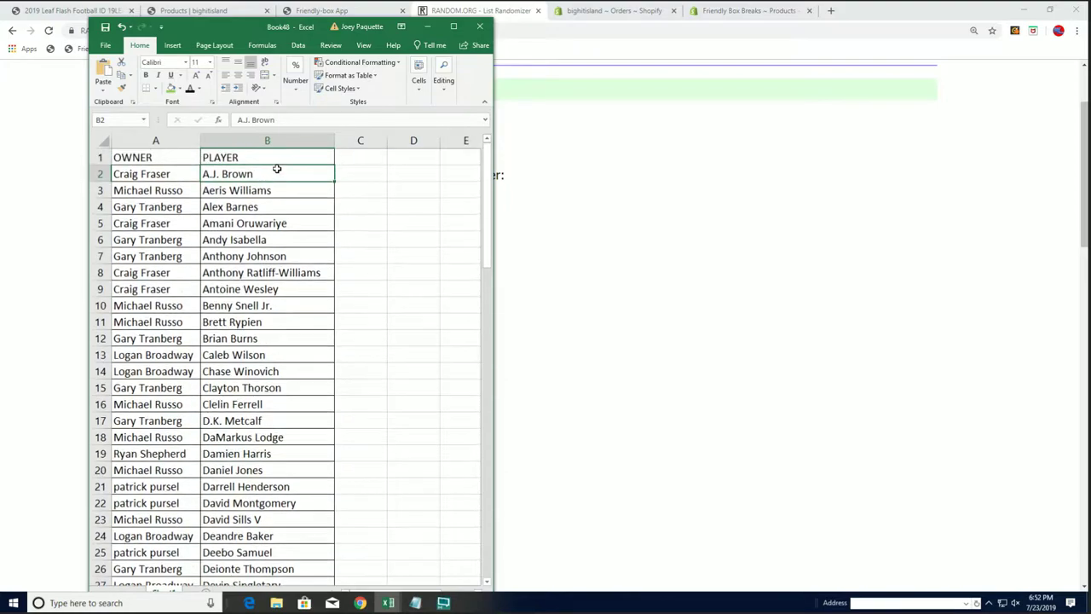